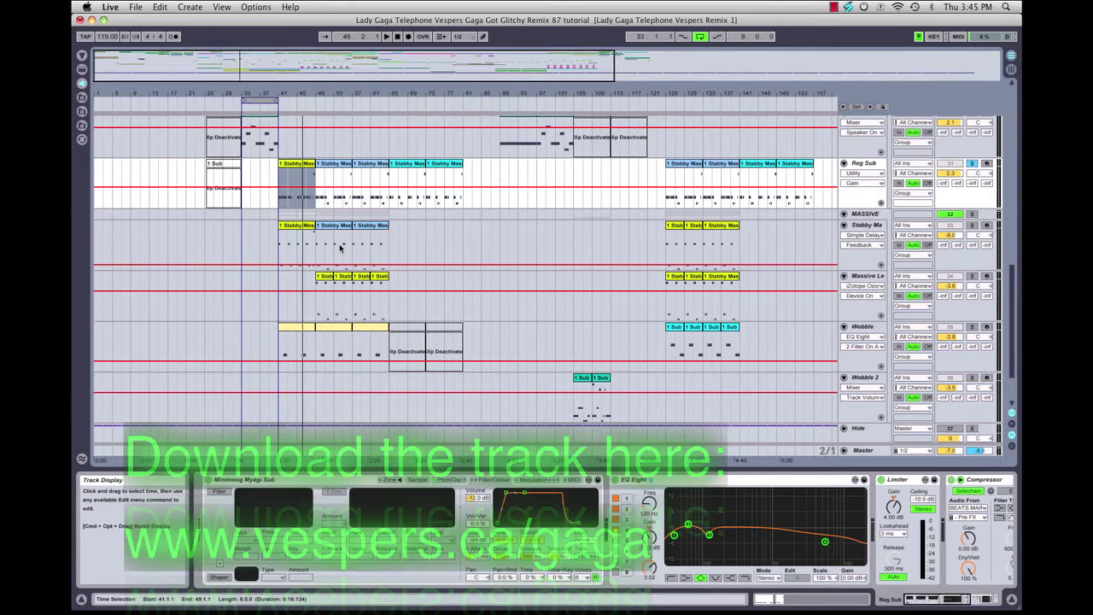
Compare the Stabby Massive and Massive Lead device chains, and inspect the Massive synth's settings on Stabby Massive
left_click(865, 226)
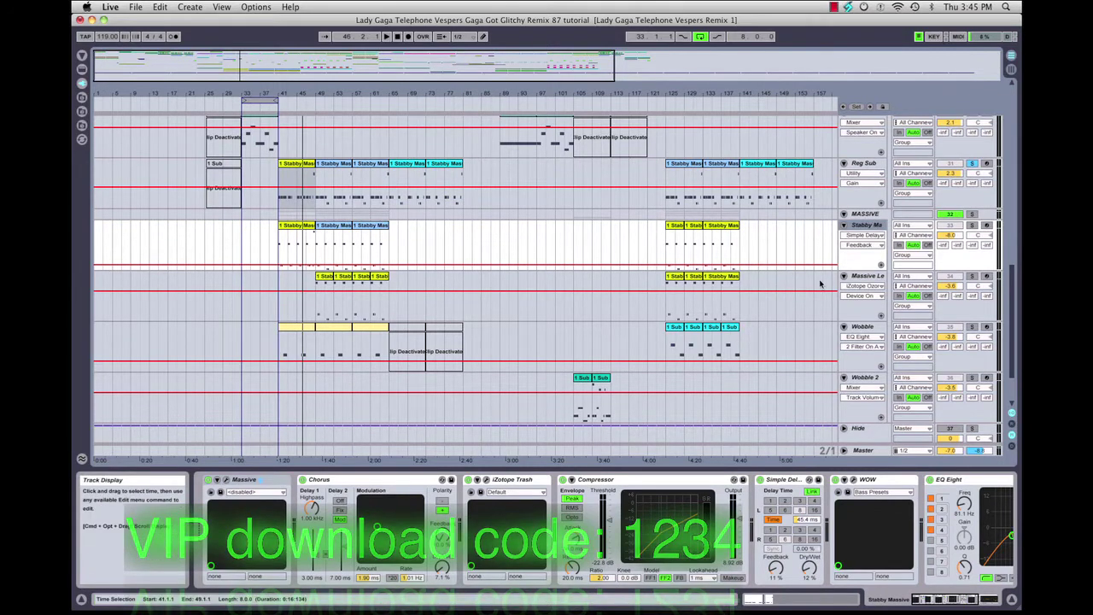
left_click(860, 276)
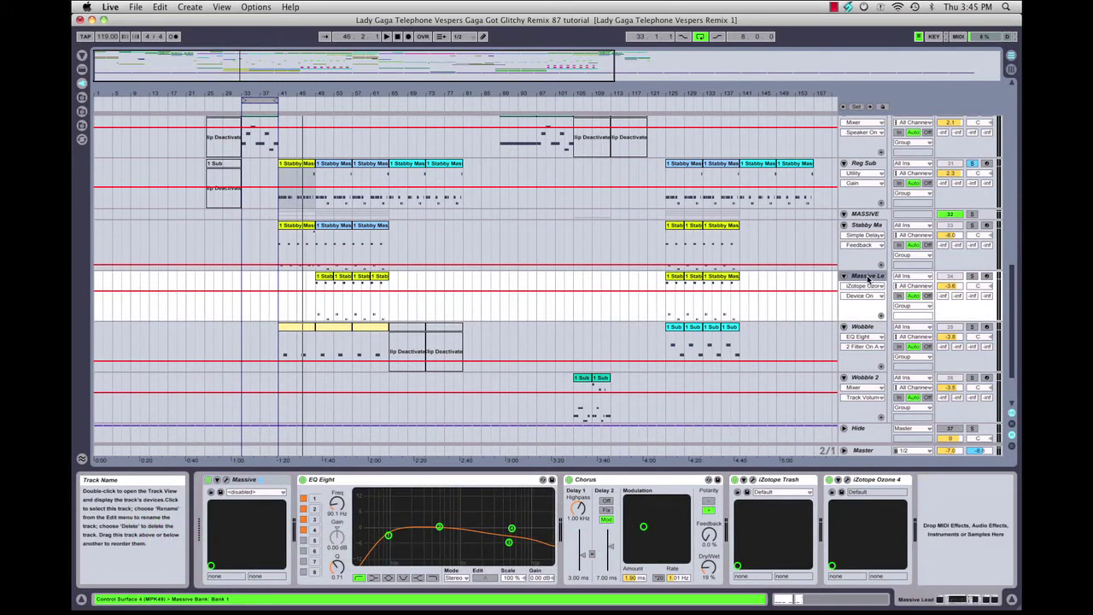
left_click(864, 225)
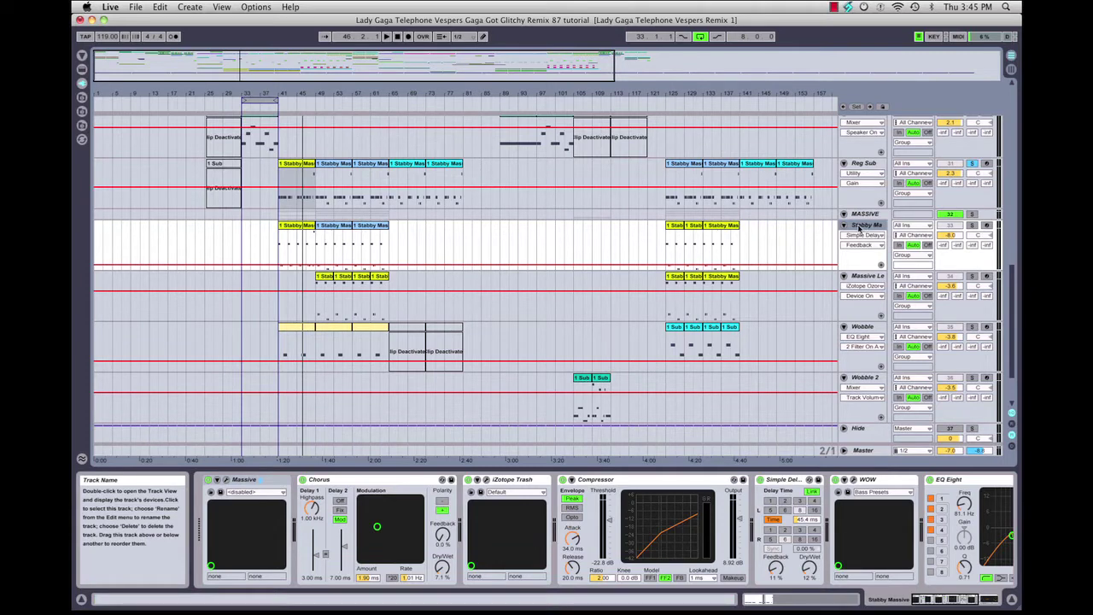
left_click(227, 479)
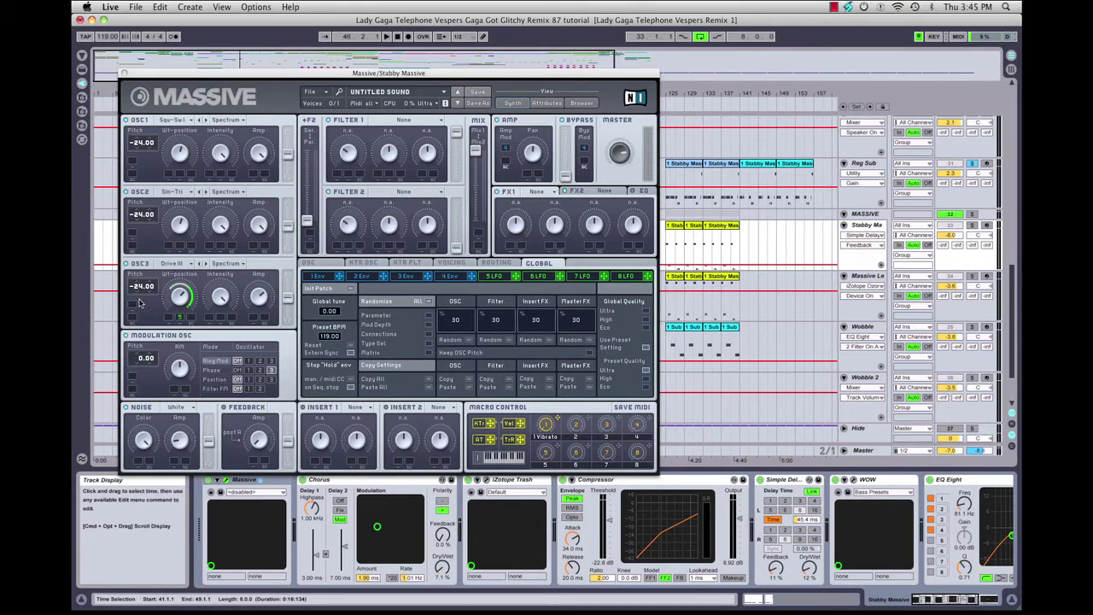
left_click(124, 74)
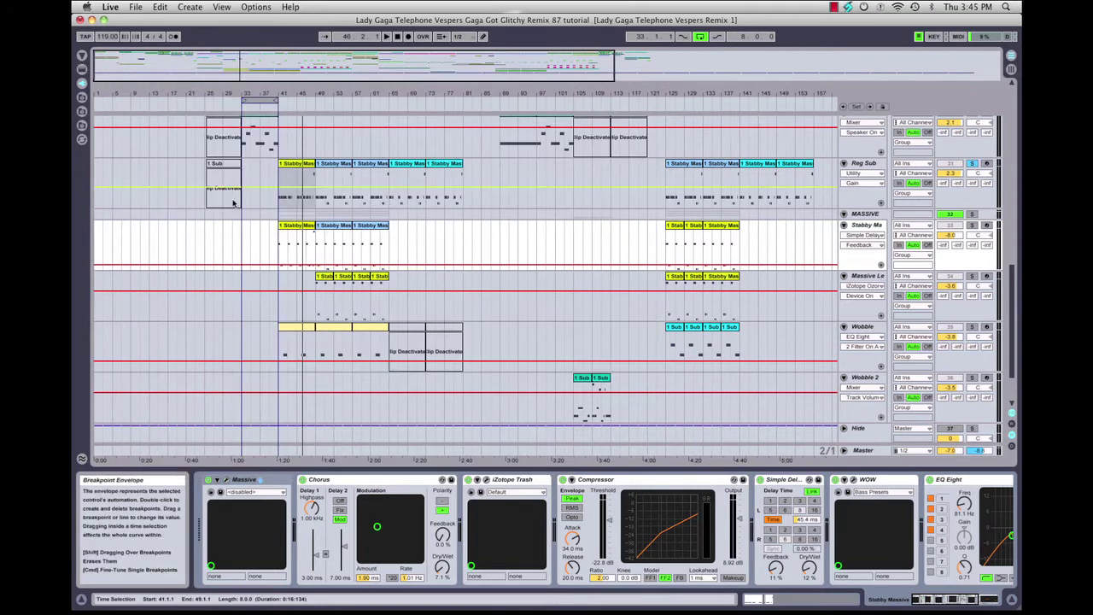
Solo the MASSIVE group and move the eight-bar loop to start at bar 41, playing the section briefly
left_click(862, 276)
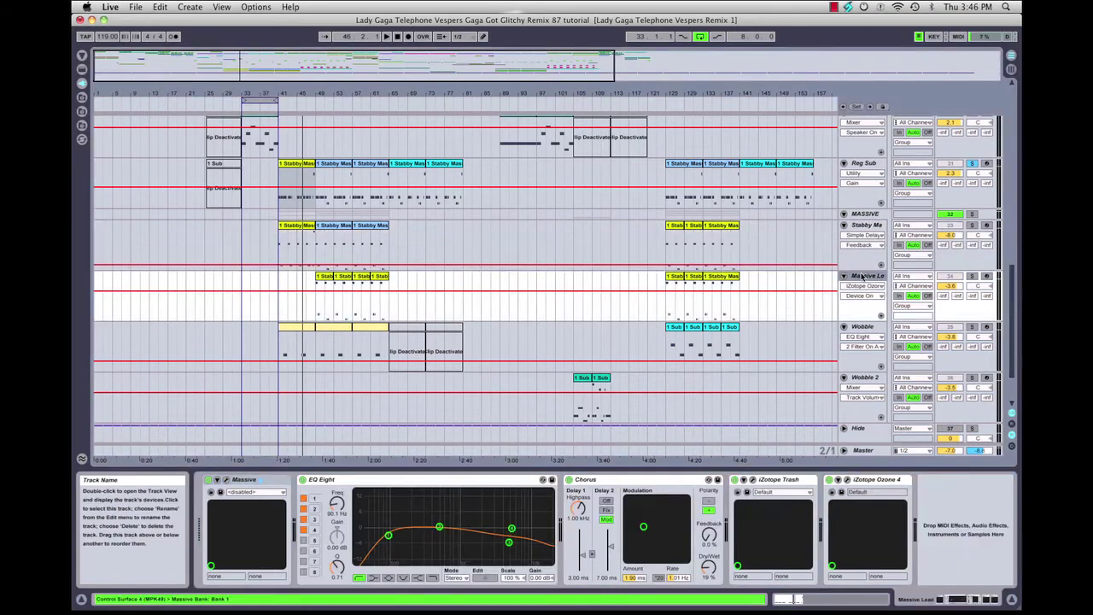
left_click(972, 215)
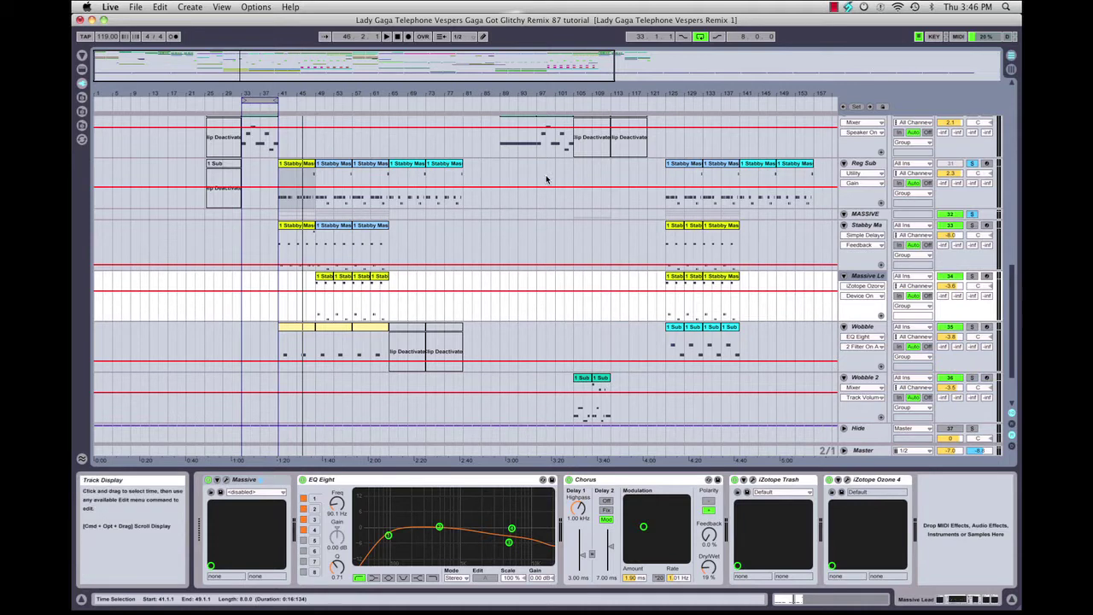
left_click(277, 106)
left_click_drag(268, 101, 309, 101)
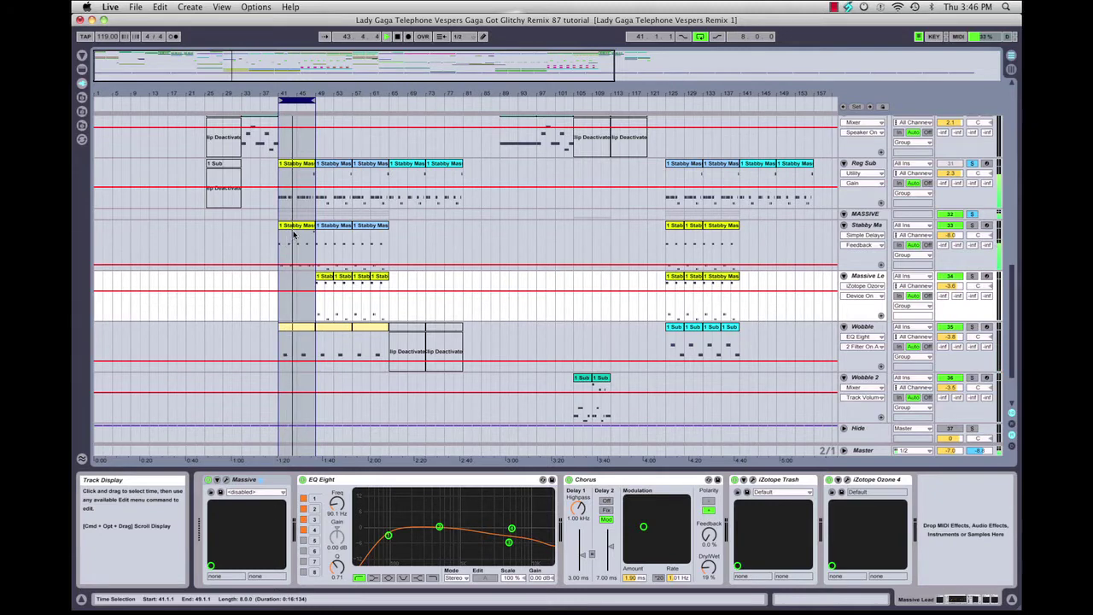
key("space")
Open the Stabby Massive clip at bar 41 in an enlarged note editor, folded to show only the used notes
left_click(311, 271)
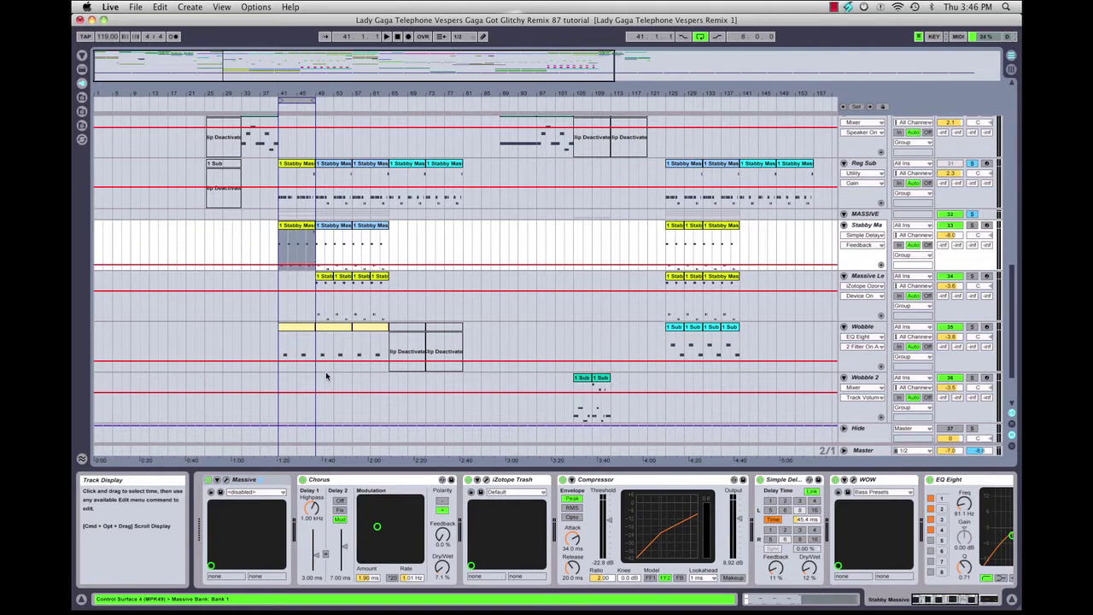
left_click(293, 264)
double_click(295, 232)
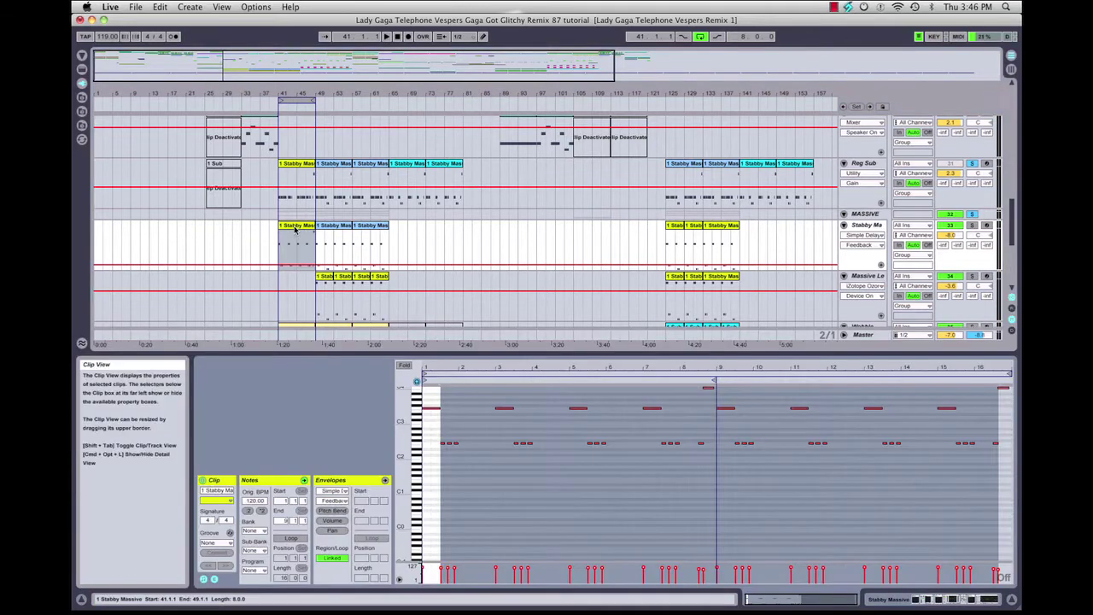
left_click_drag(481, 354, 481, 291)
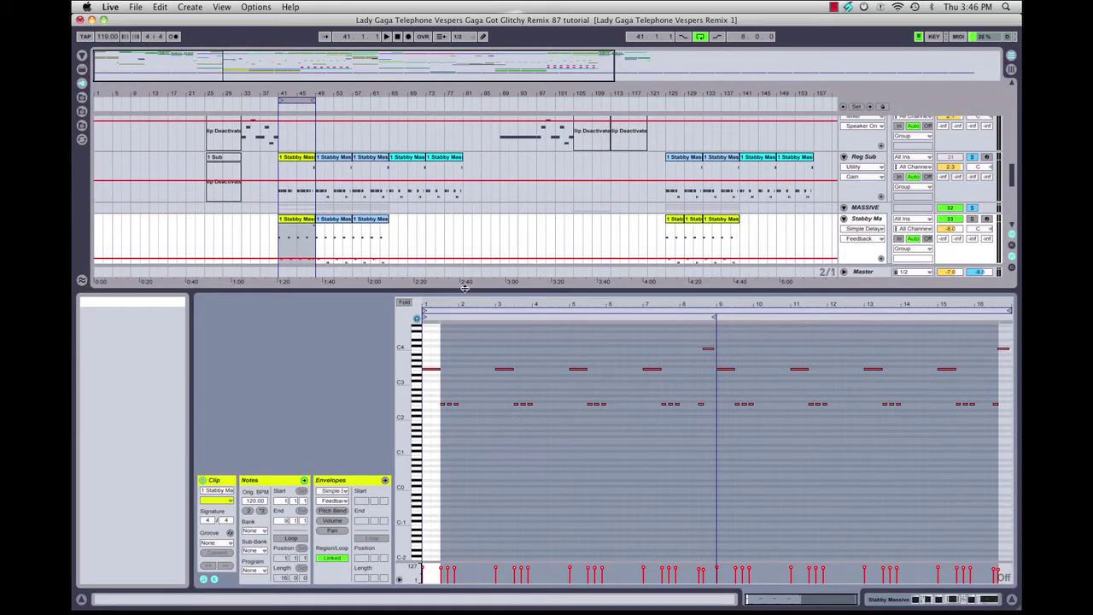
left_click(404, 303)
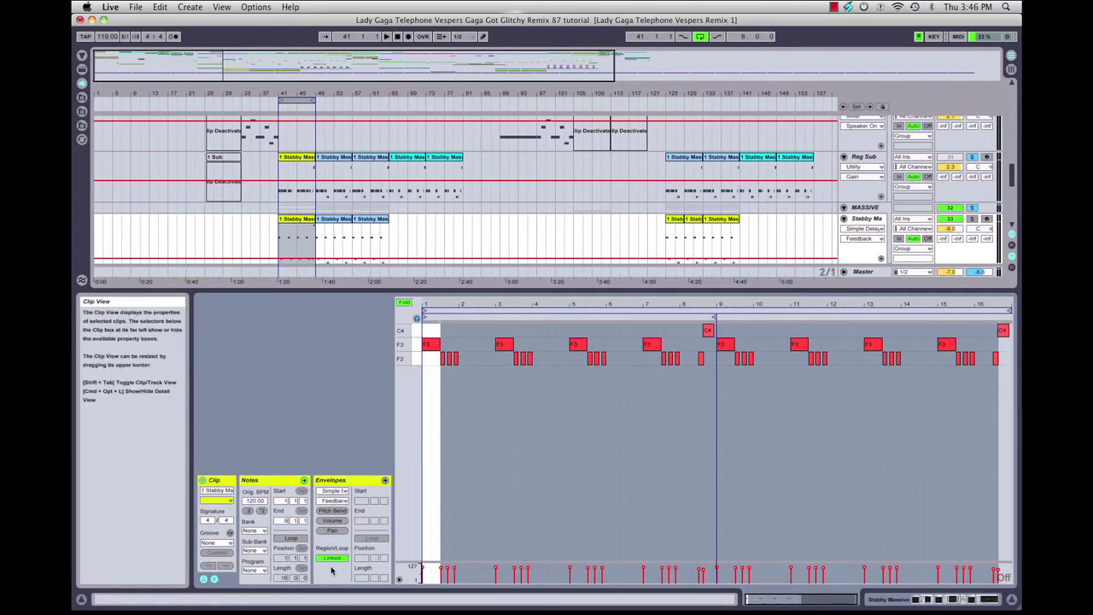
Display the clip's Pitch Bend envelope and play the loop to hear the pitch drops
left_click(332, 511)
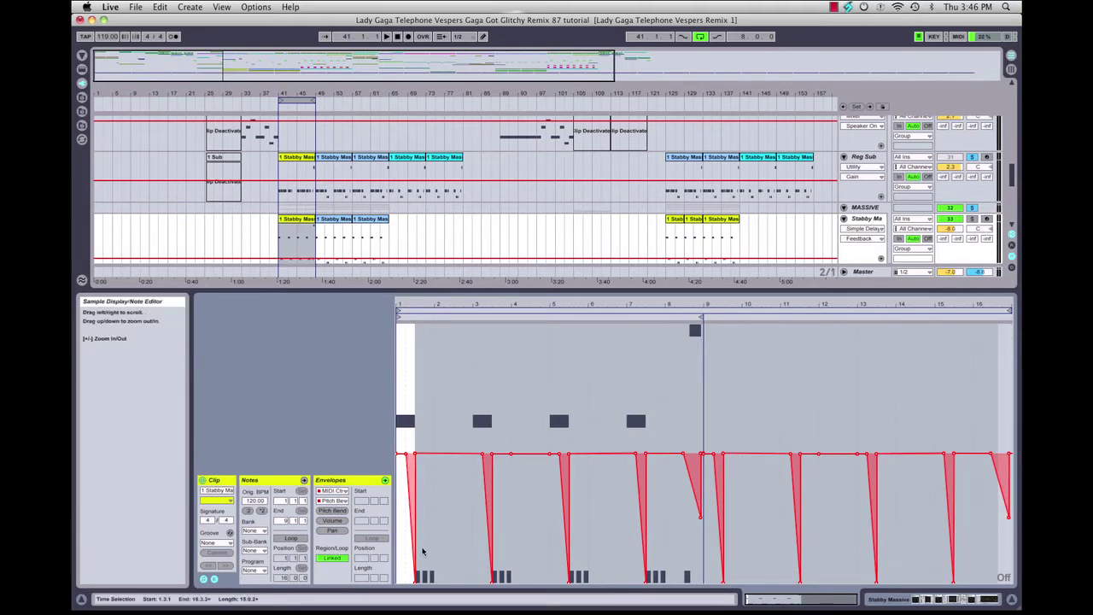
key("space")
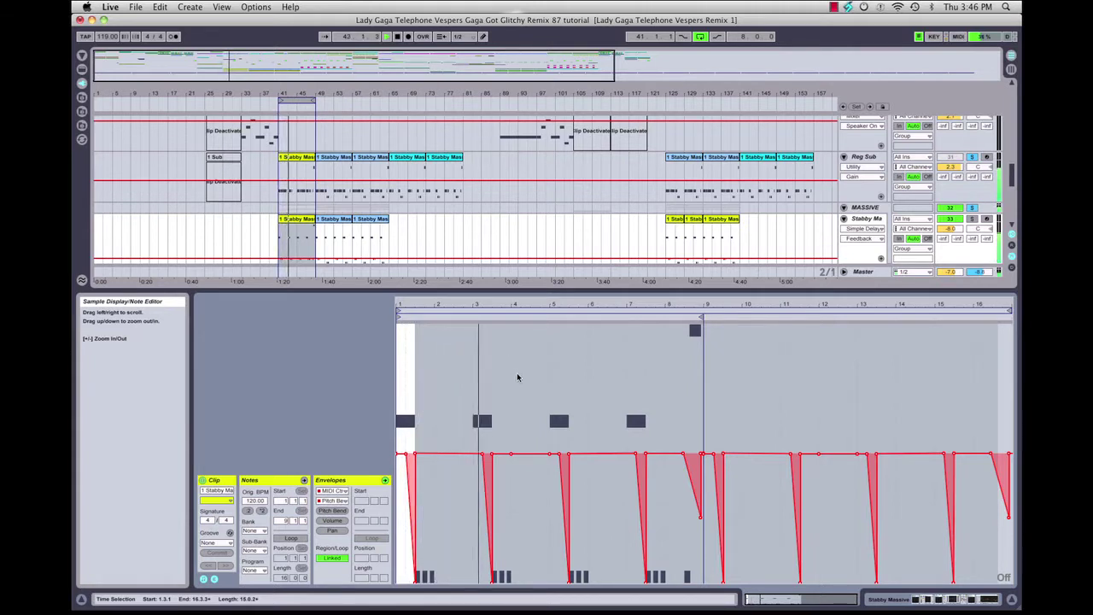
key("space")
scroll(401, 231, "down", 2)
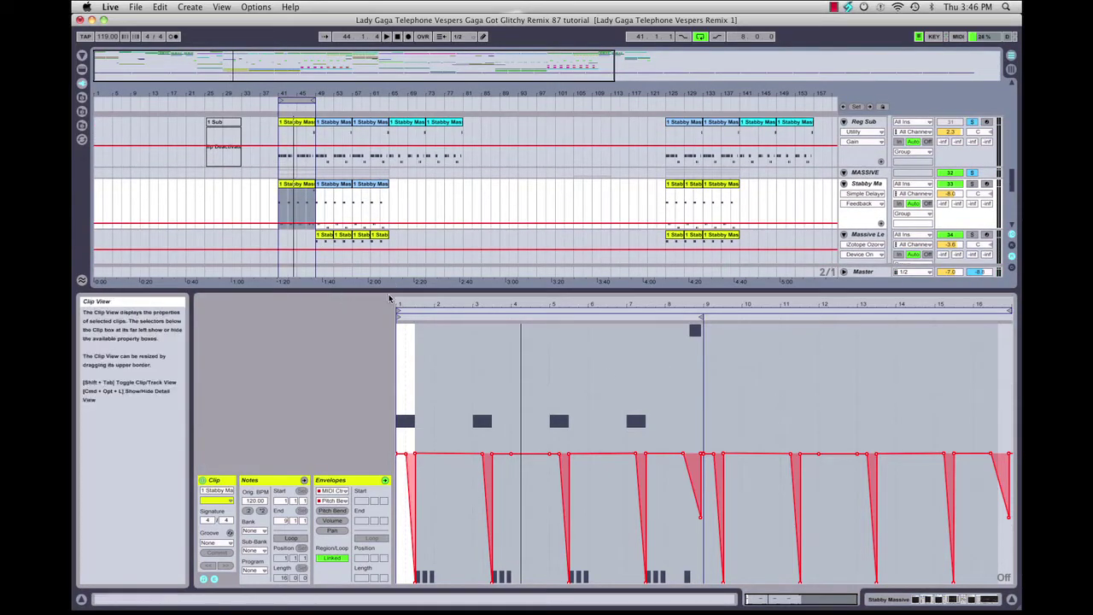
Return to the Stabby Massive device chain and examine the Chorus and iZotope Trash's distortion settings
key("shift+Tab")
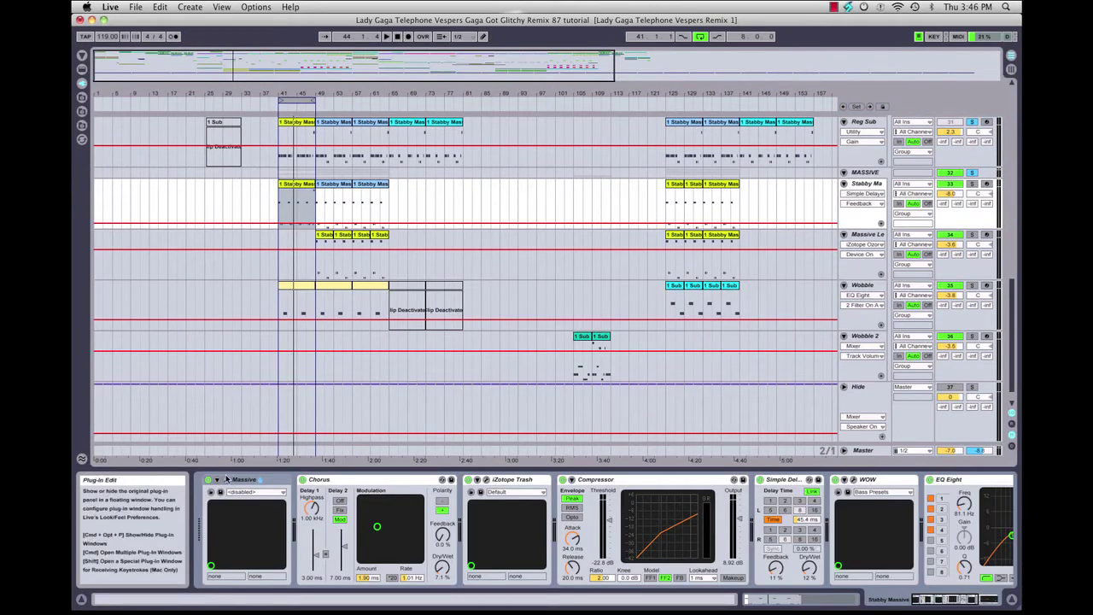
left_click(330, 481)
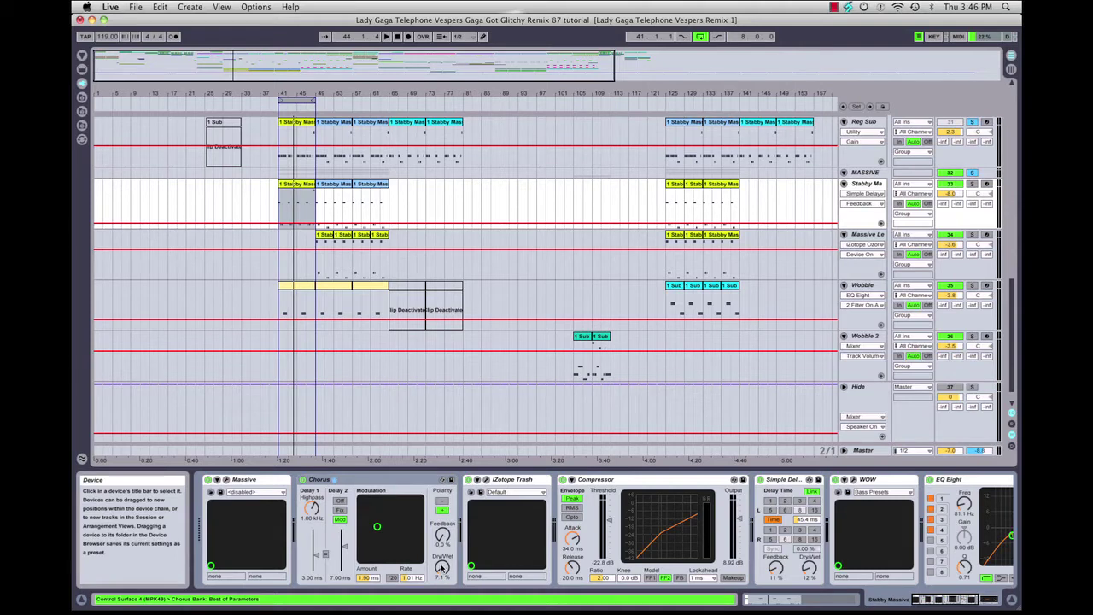
left_click(486, 482)
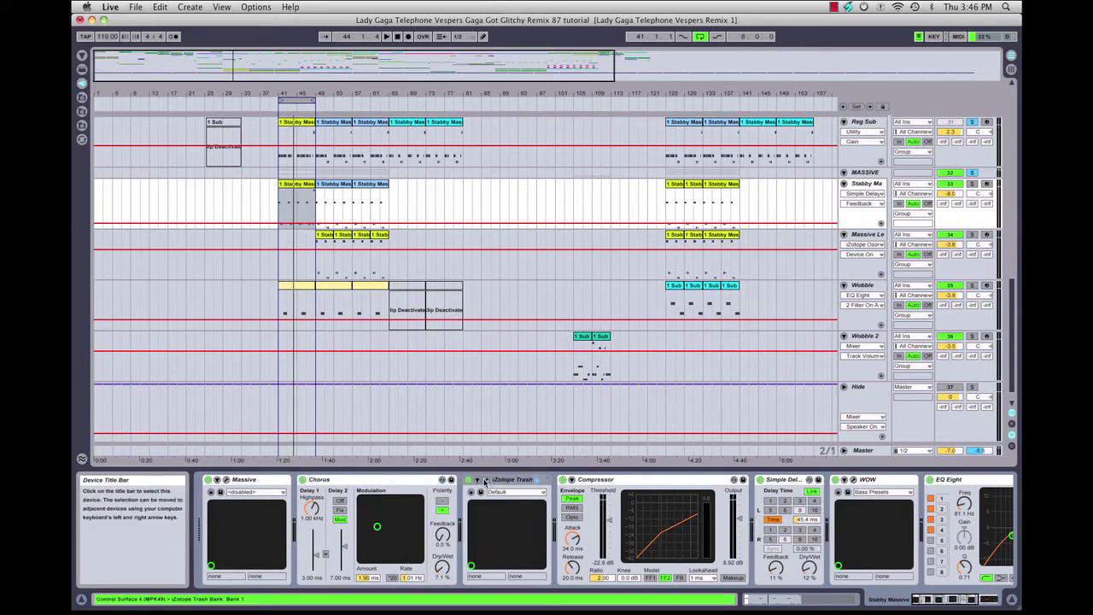
left_click(487, 482)
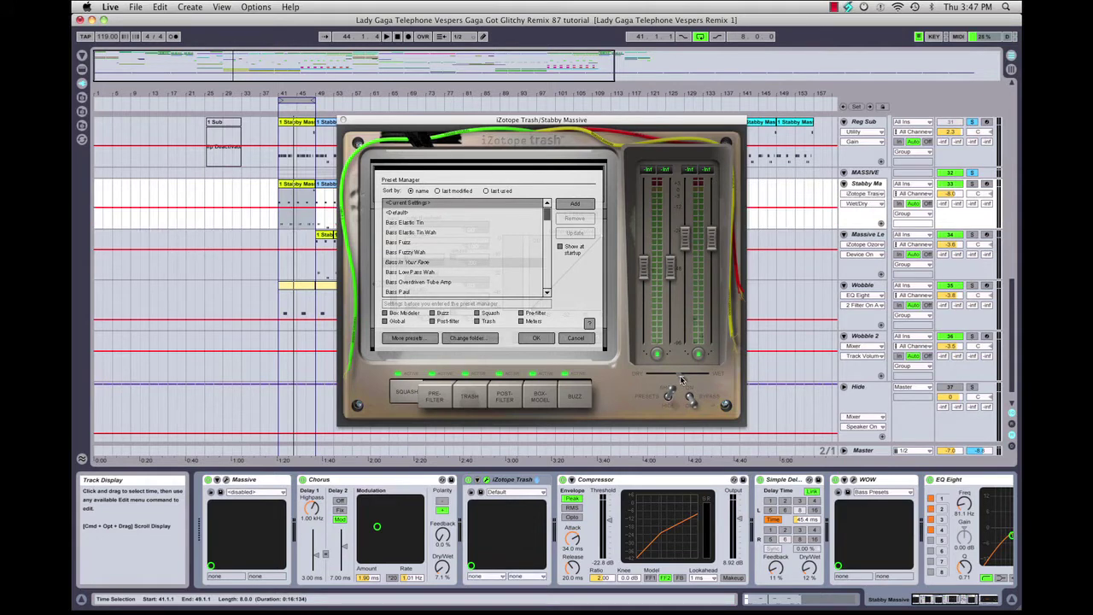
left_click(474, 400)
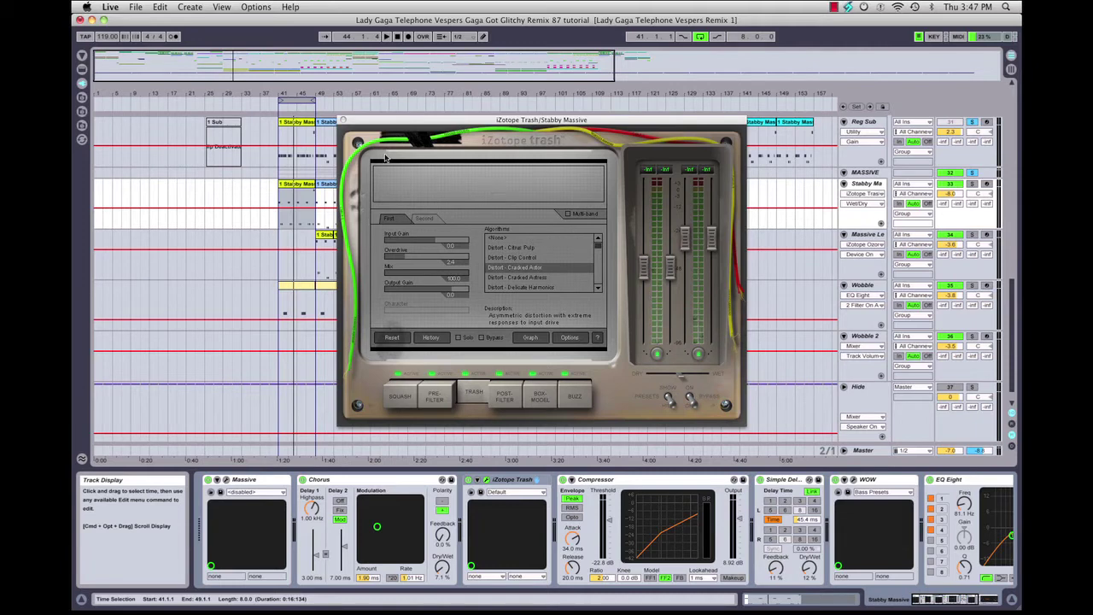
left_click(342, 120)
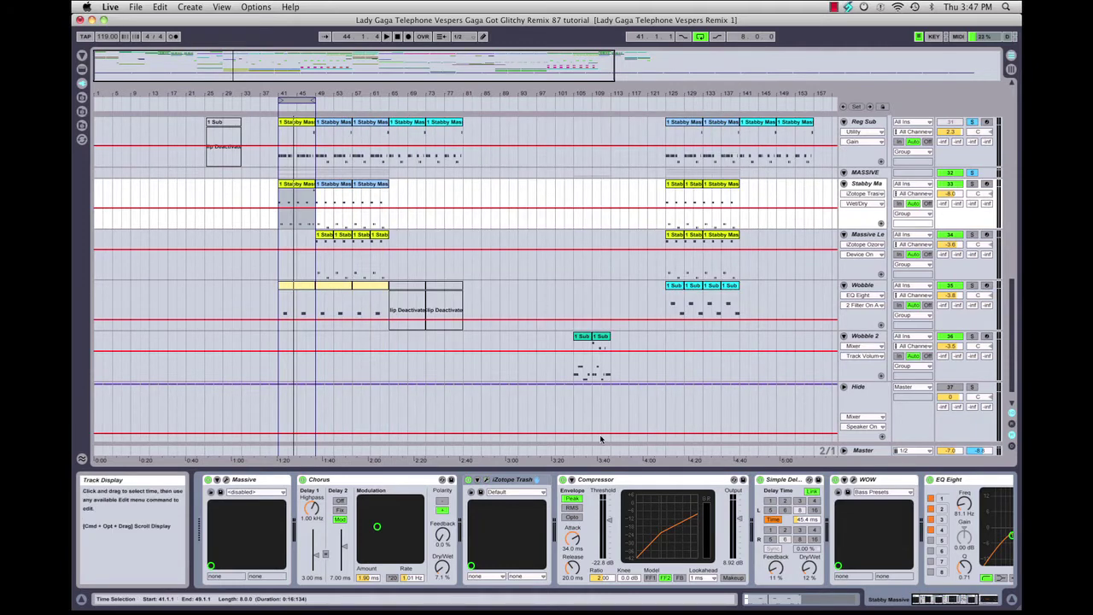
Examine the Compressor and Simple Delay settings on the Stabby Massive track
left_click(648, 482)
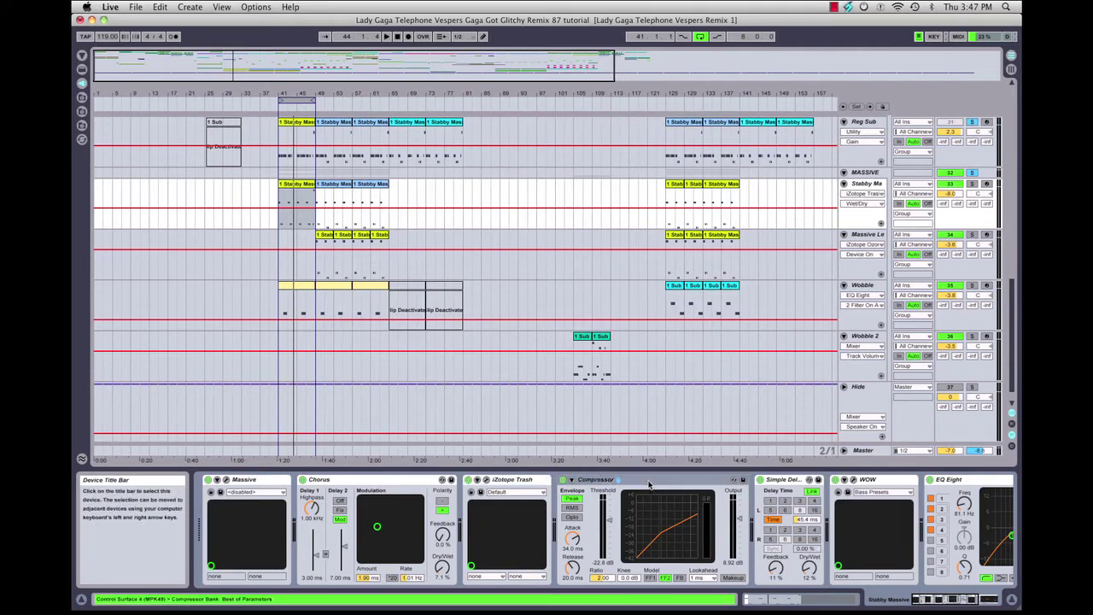
left_click(796, 484)
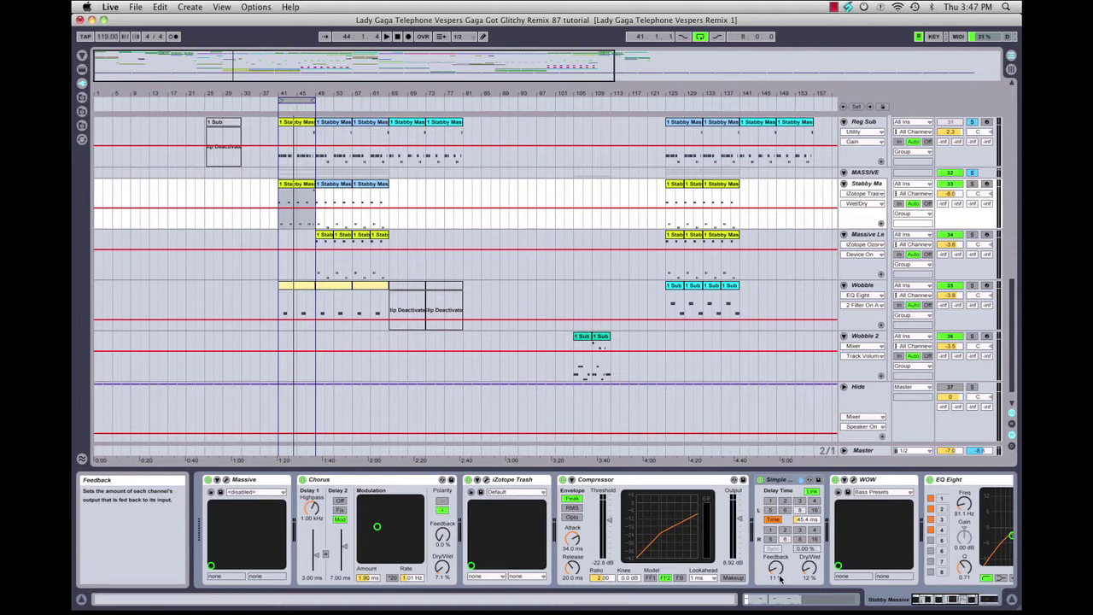
Open the WOW filter plug-in on Stabby Massive and audition the loop while watching its envelope follower
left_click(858, 479)
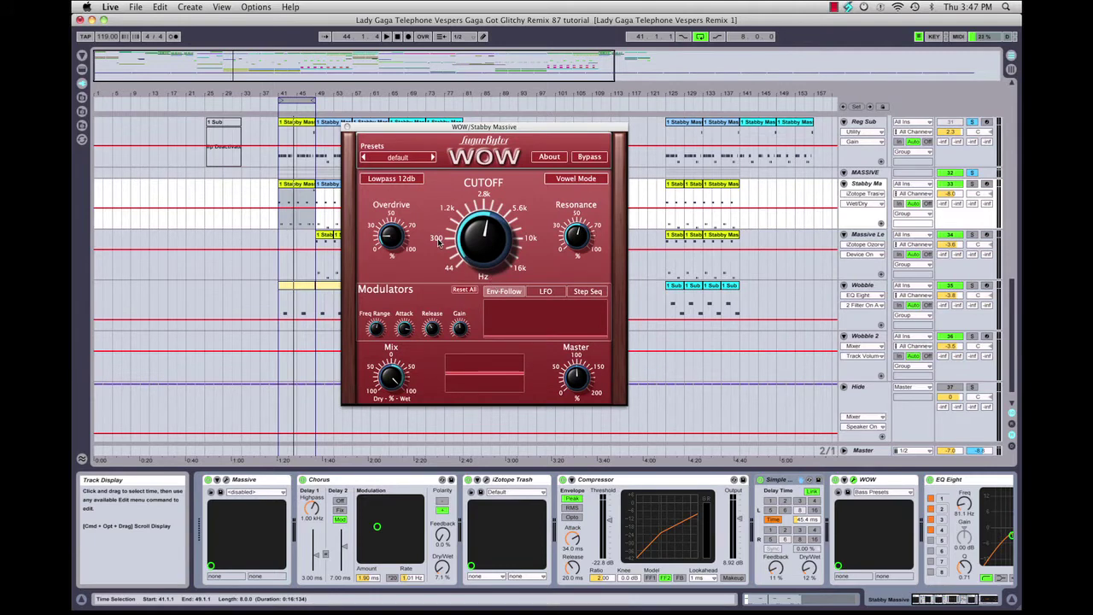
key("space")
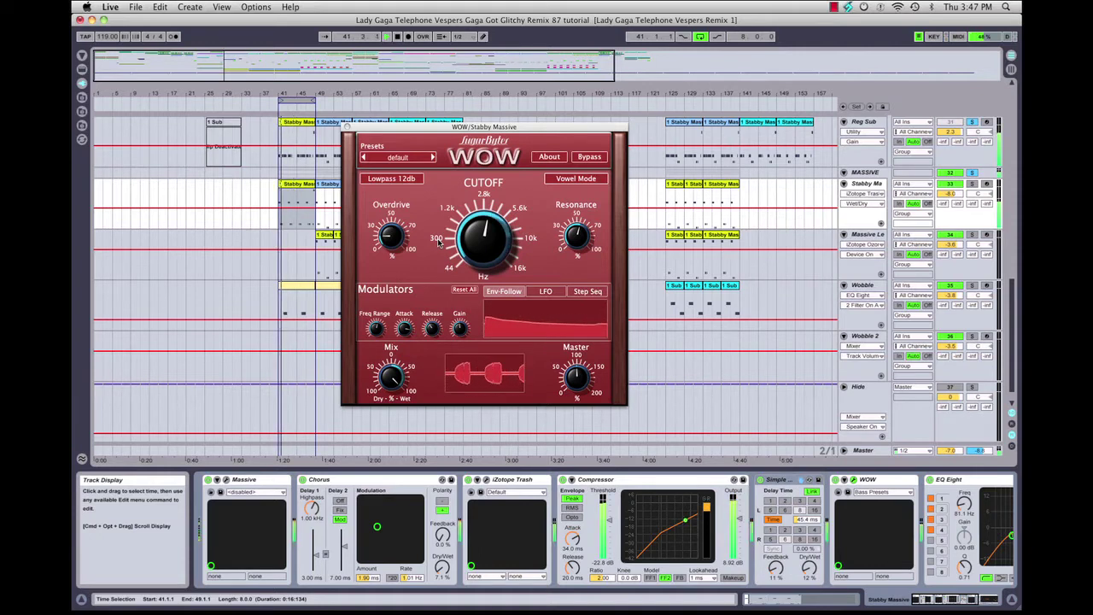
key("space")
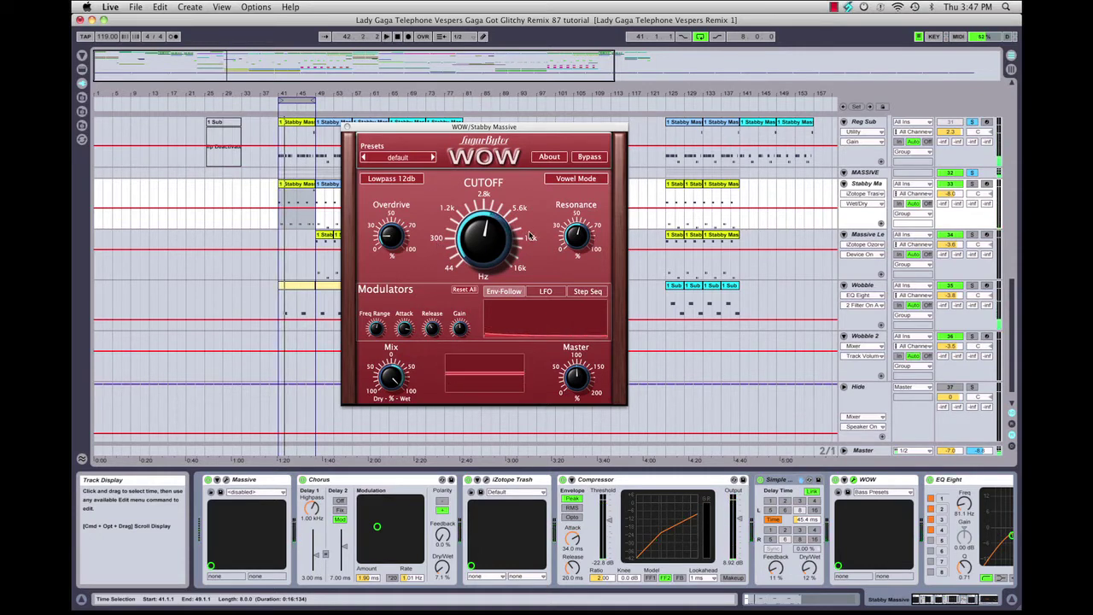
left_click(508, 266)
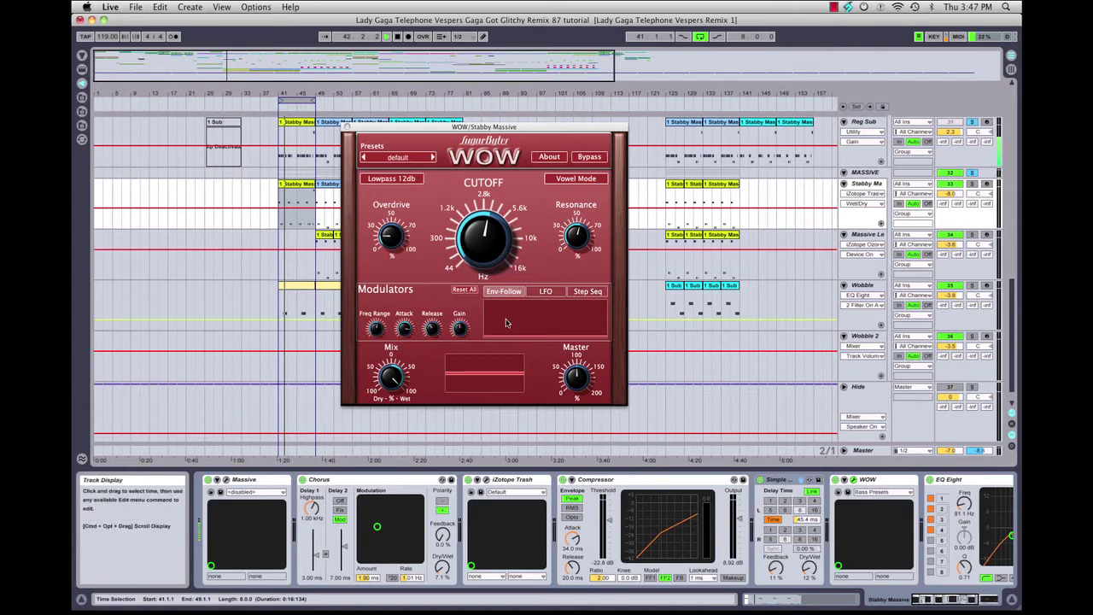
key("space")
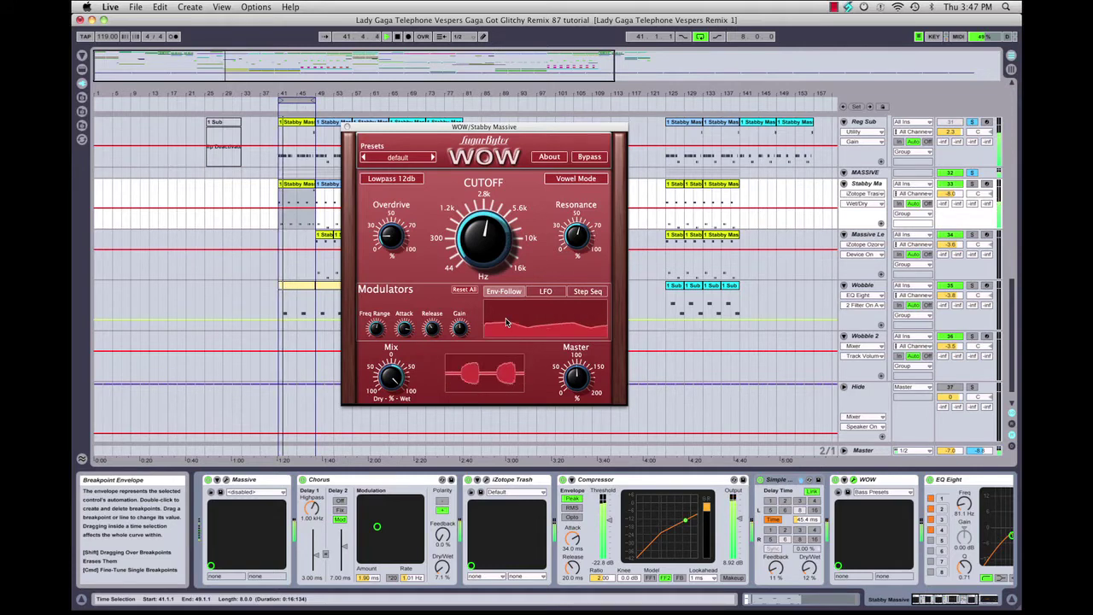
key("space")
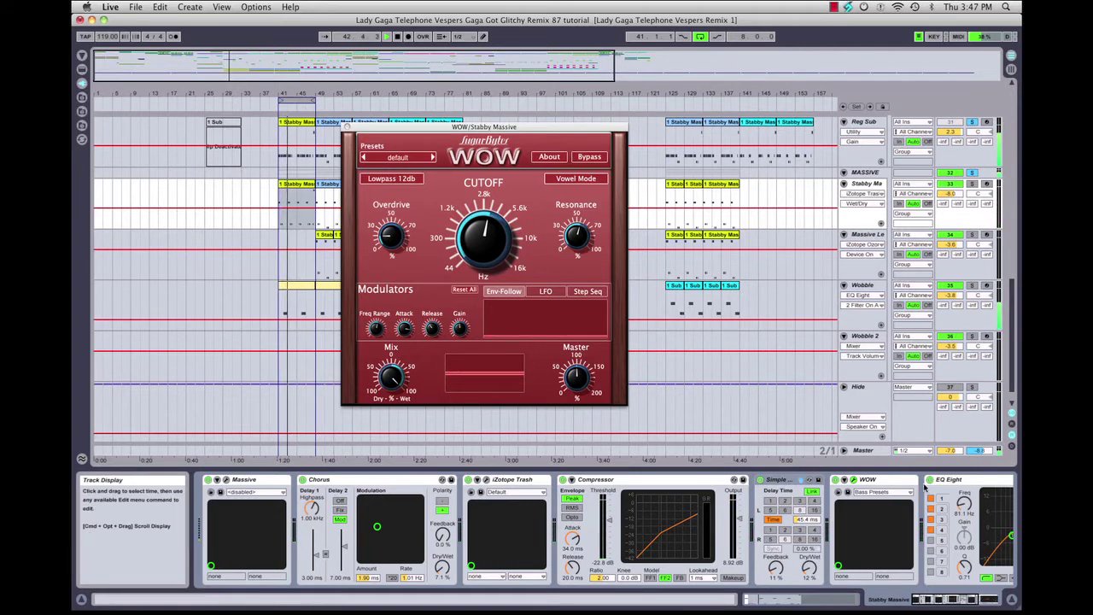
Examine the EQ Eight curve at the end of the Stabby Massive chain and close the WOW window
scroll(880, 510, "right", 3)
scroll(879, 510, "right", 2)
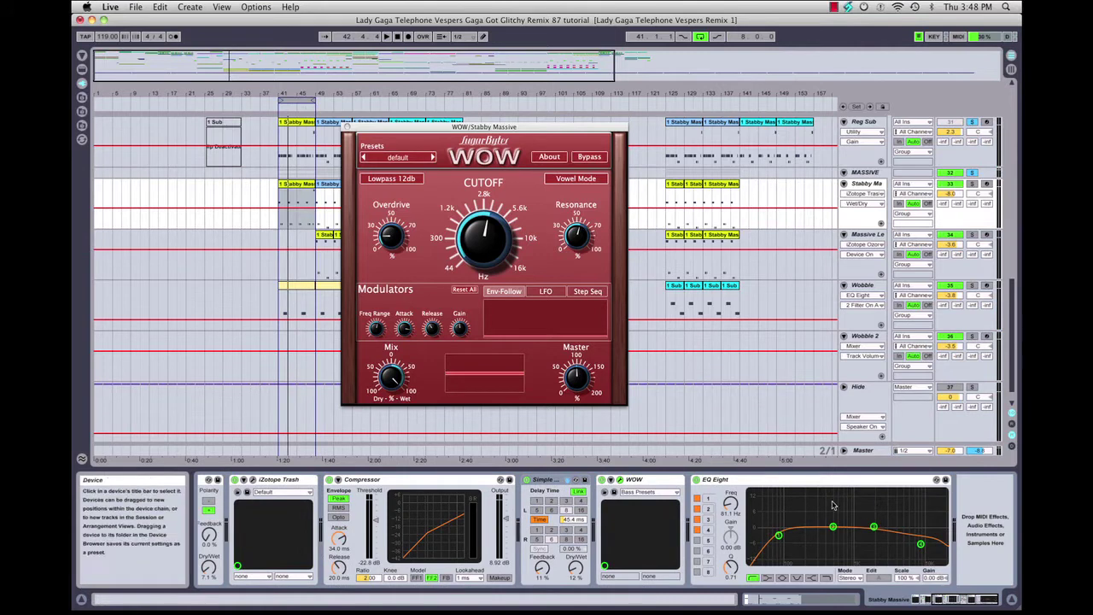
left_click(809, 481)
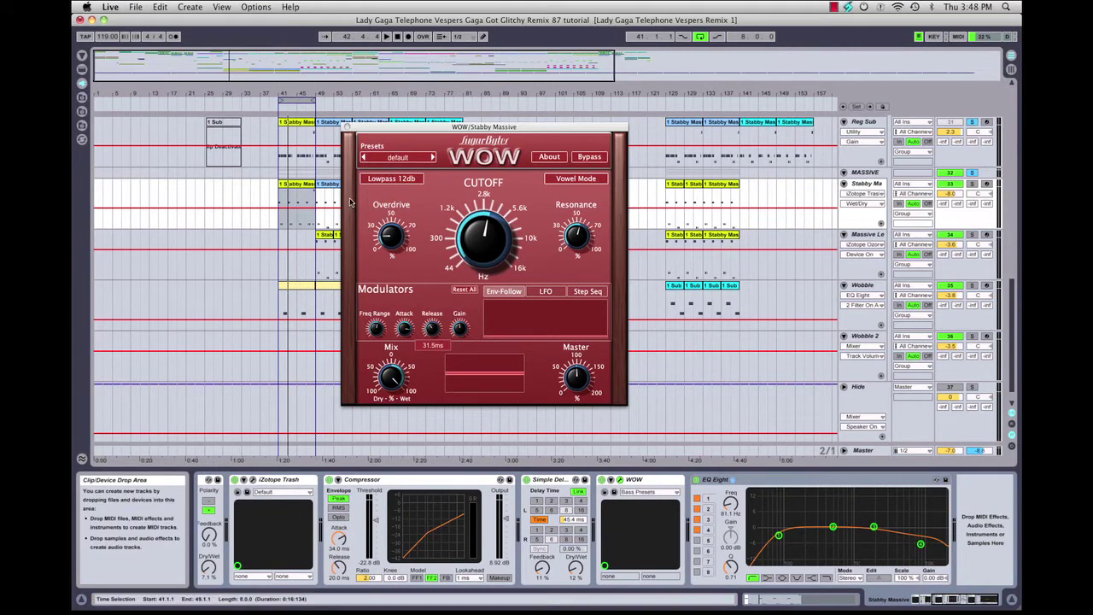
left_click(345, 127)
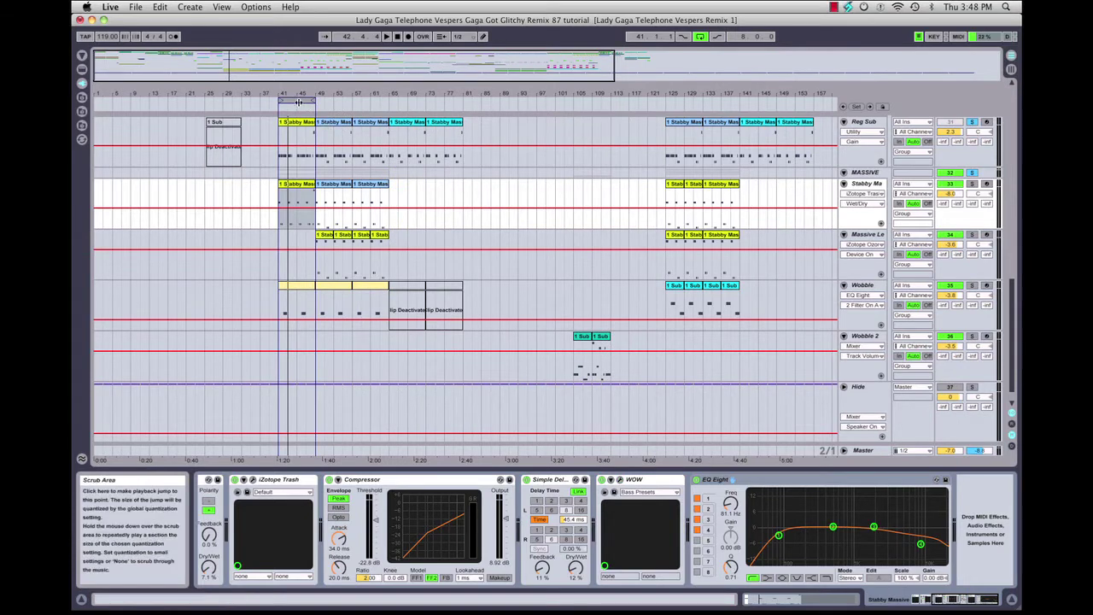
Move the eight-bar loop to start at bar 49 and open the Massive synth on the Massive Lead track
left_click_drag(300, 100, 338, 101)
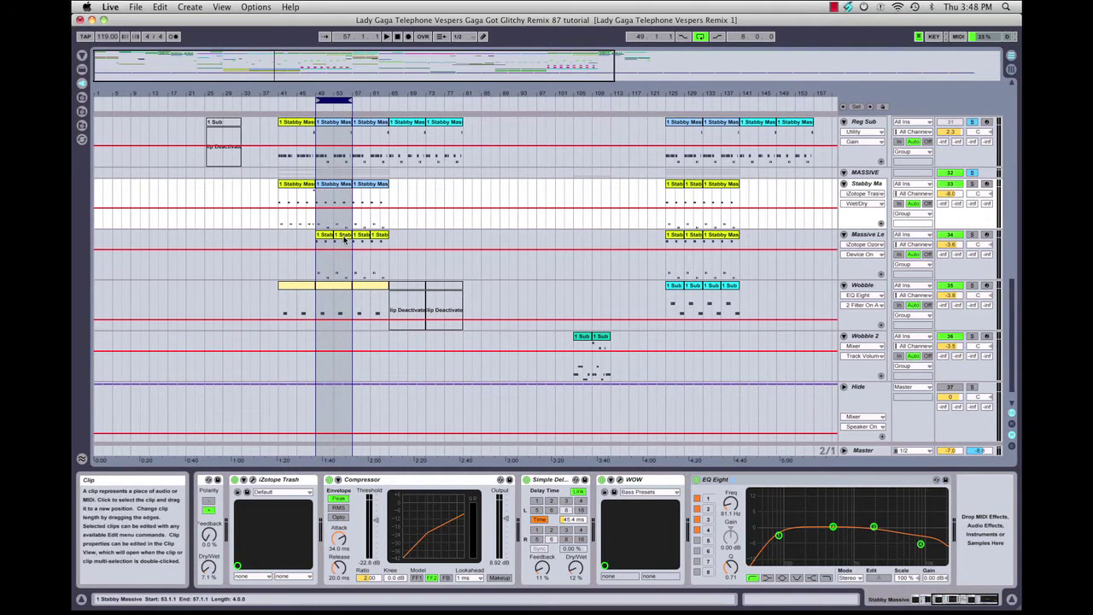
left_click(865, 238)
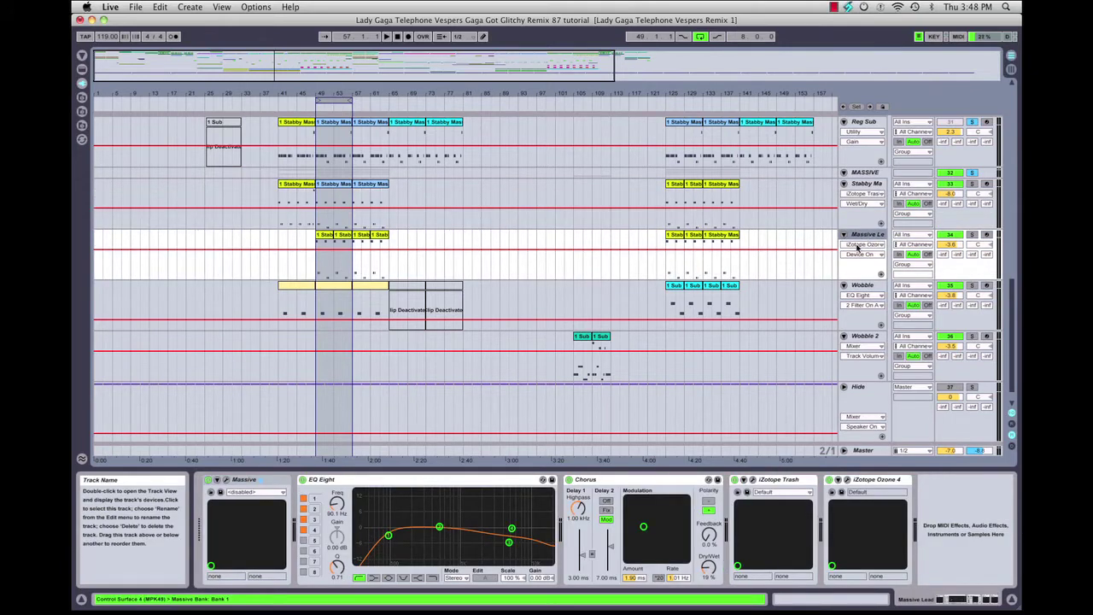
left_click(221, 479)
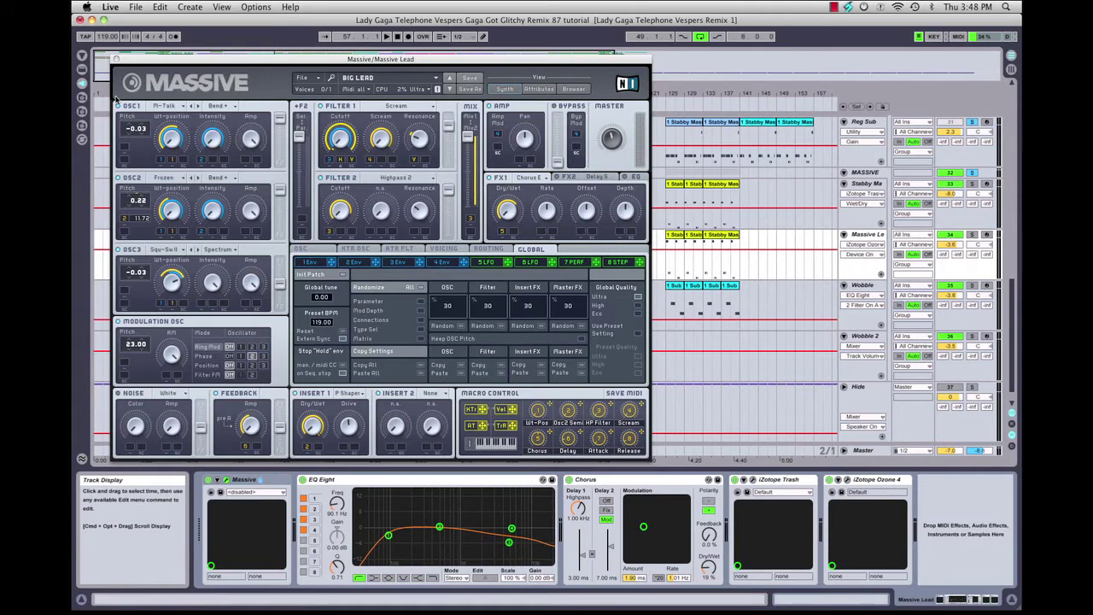
Hide the Massive window and audition the loop from bar 49 with the Massive Lead track playing
key("super+alt+p")
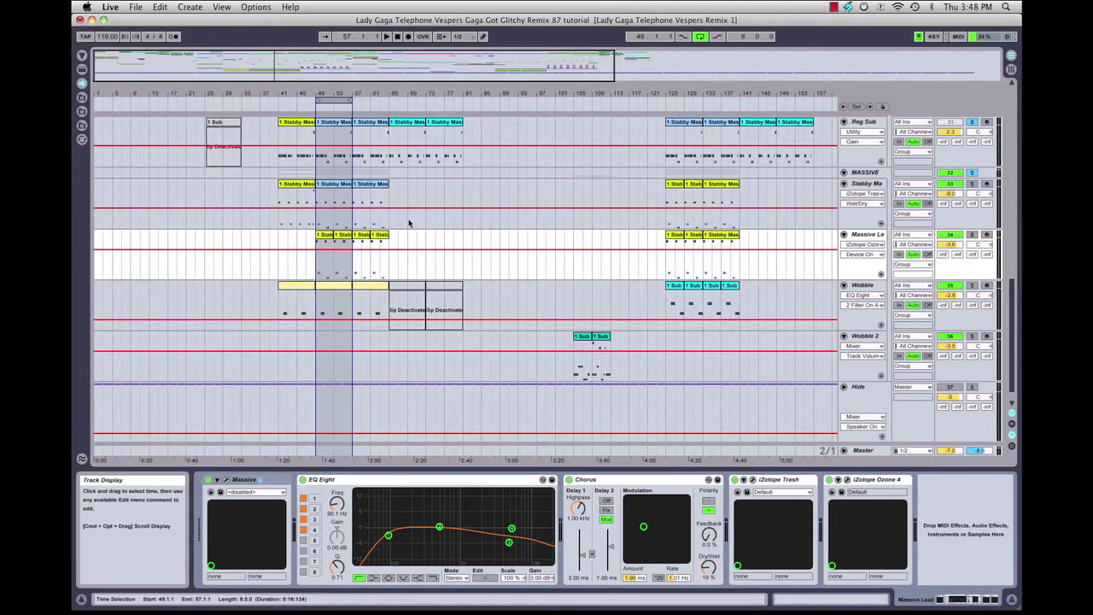
key("space")
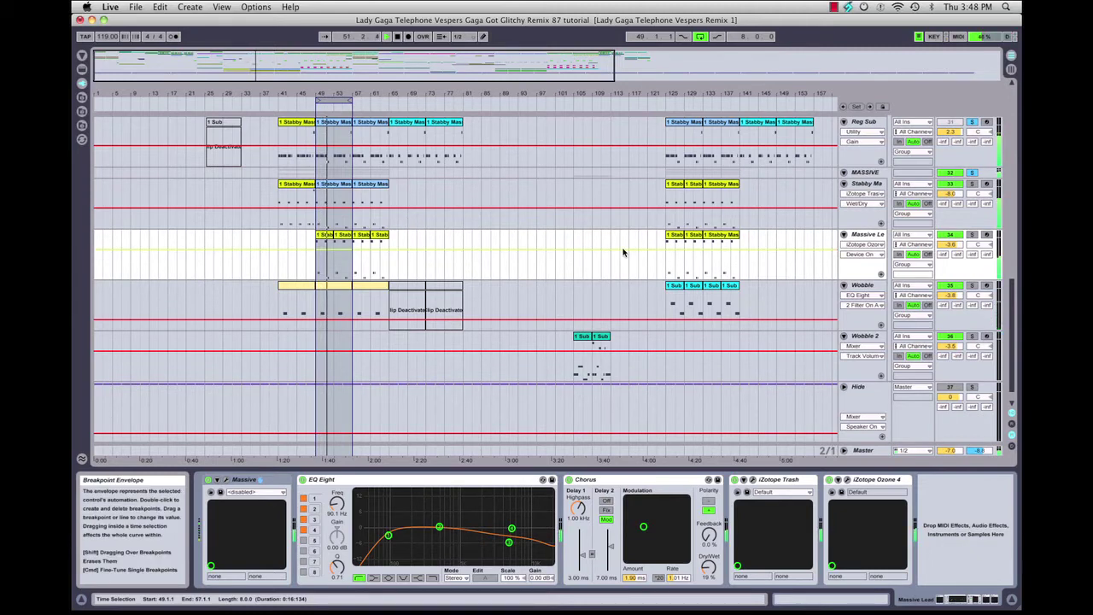
key("space")
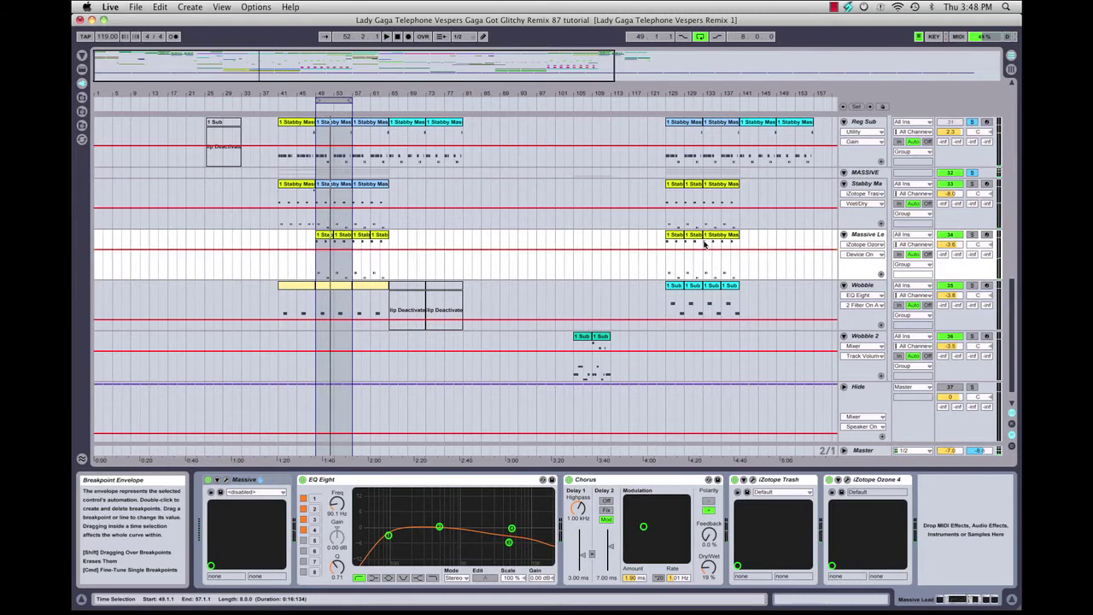
Review the EQ Eight, Chorus and iZotope Trash effects on the Massive Lead track, dismissing Trash's preset manager
left_click(362, 485)
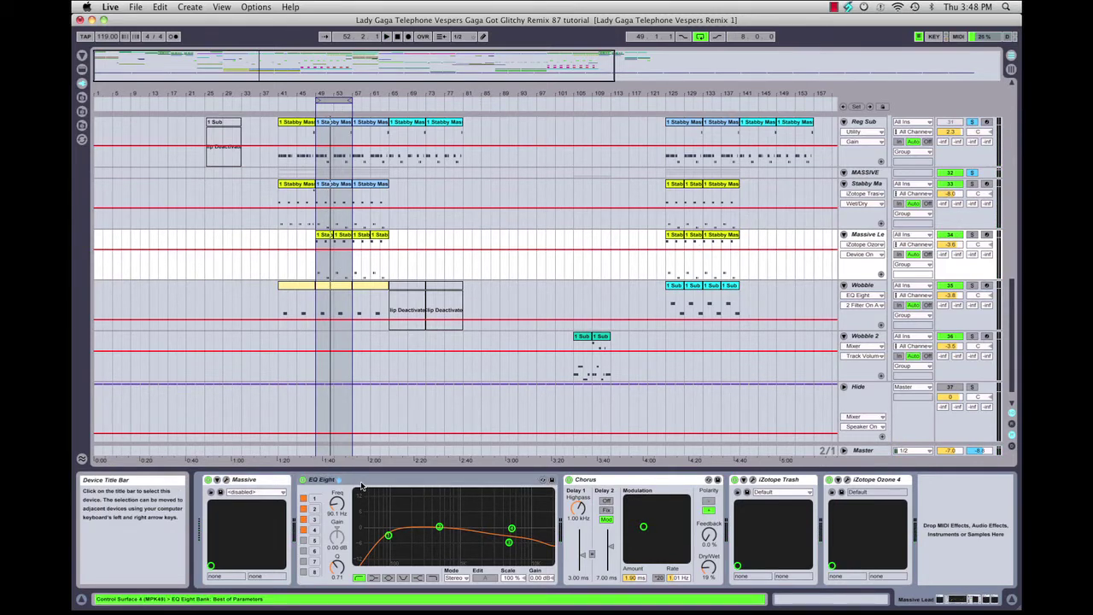
left_click(661, 480)
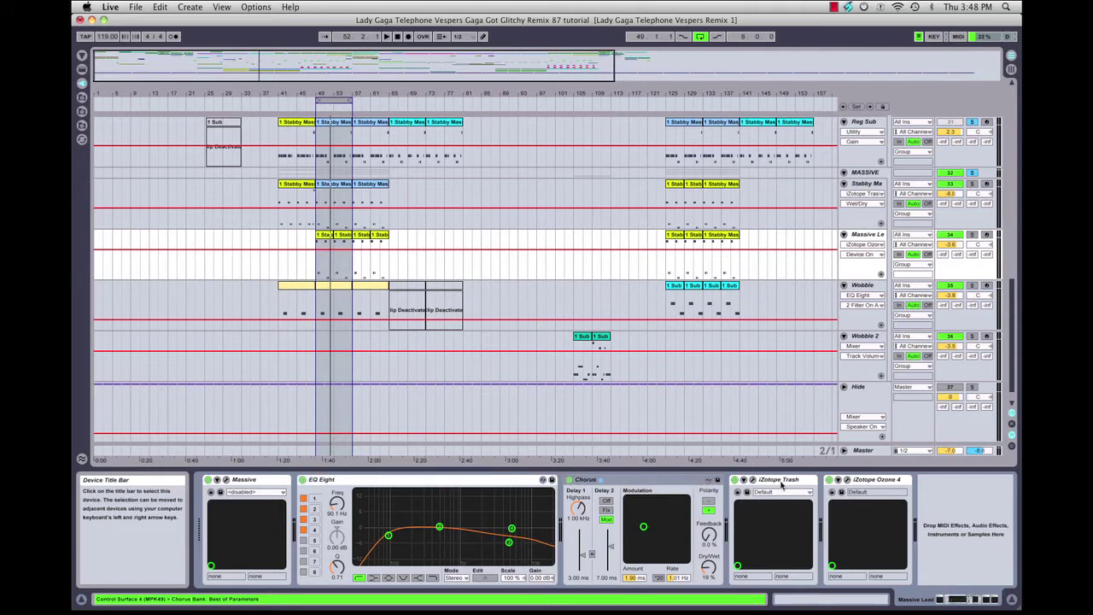
left_click(780, 483)
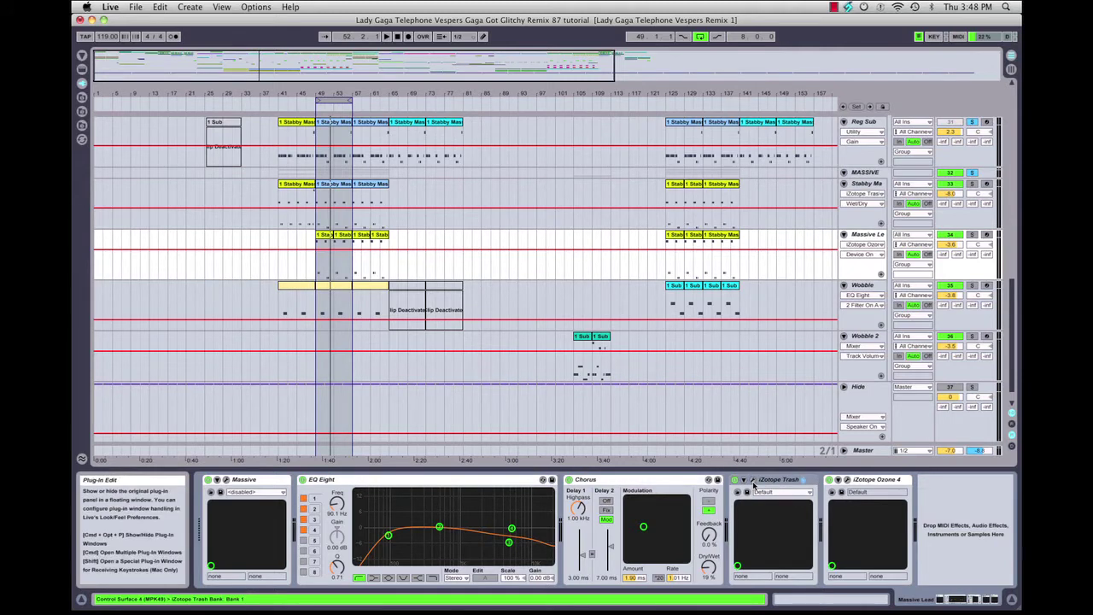
left_click(752, 482)
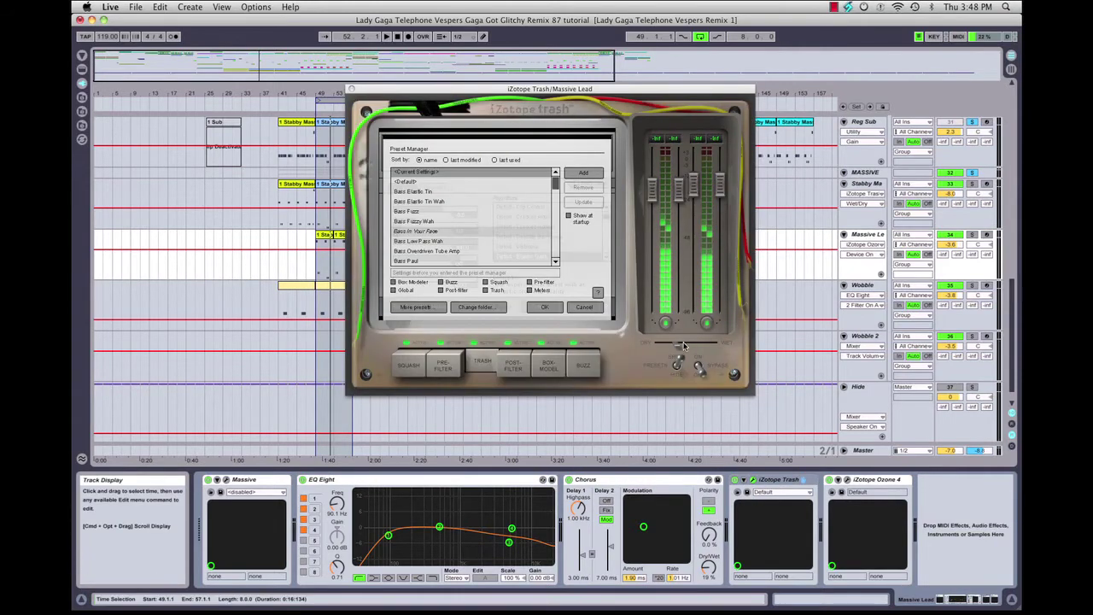
left_click(551, 309)
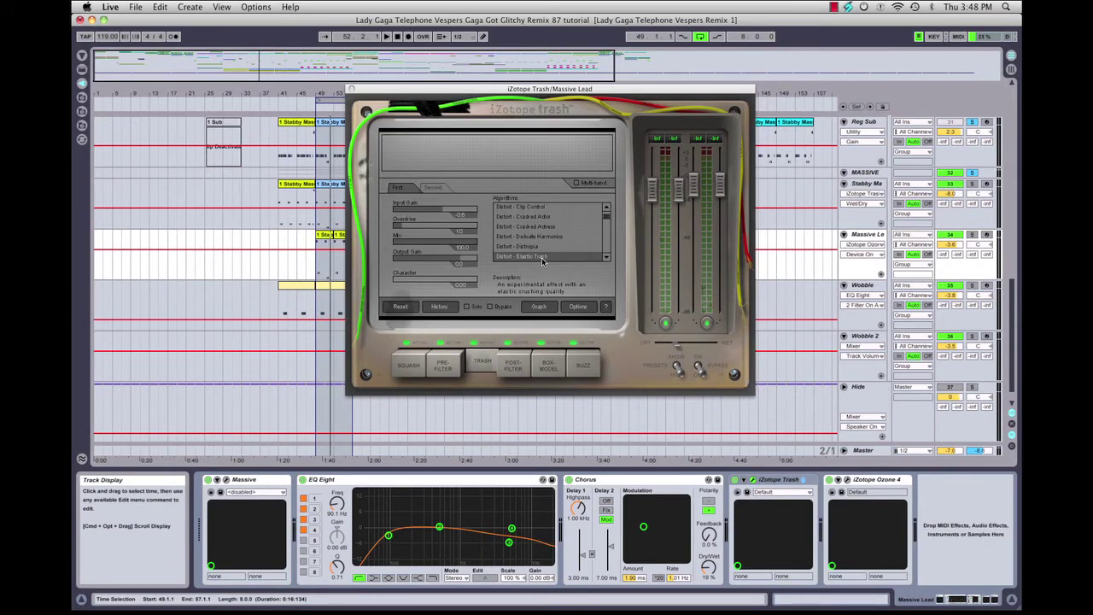
left_click(350, 88)
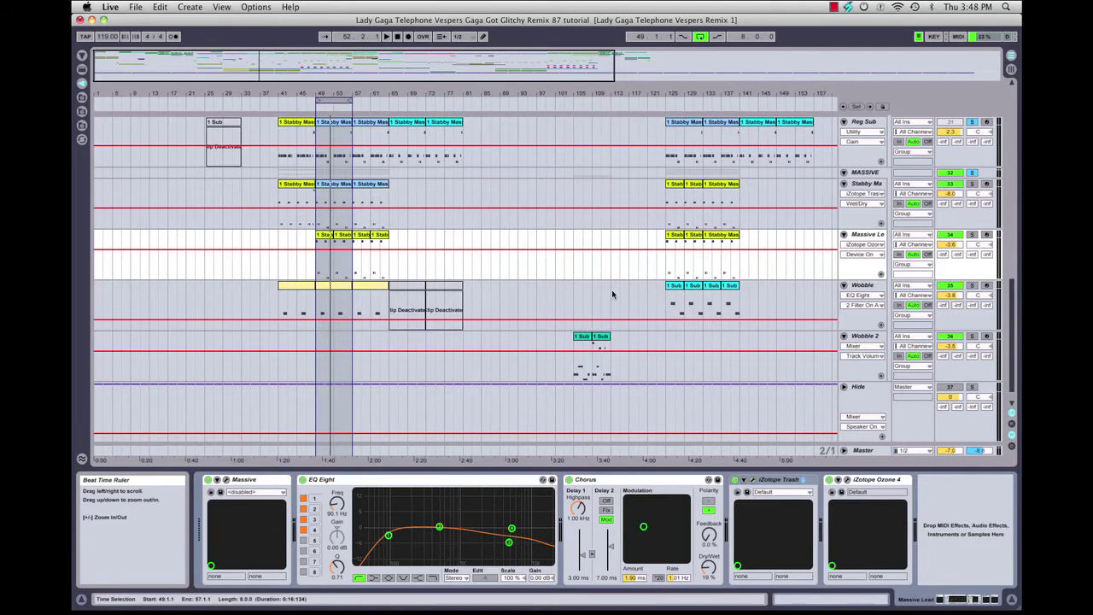
Examine the Multiband Stereo Imaging settings in iZotope Ozone 4 on the Massive Lead track and close the plug-in
left_click(846, 480)
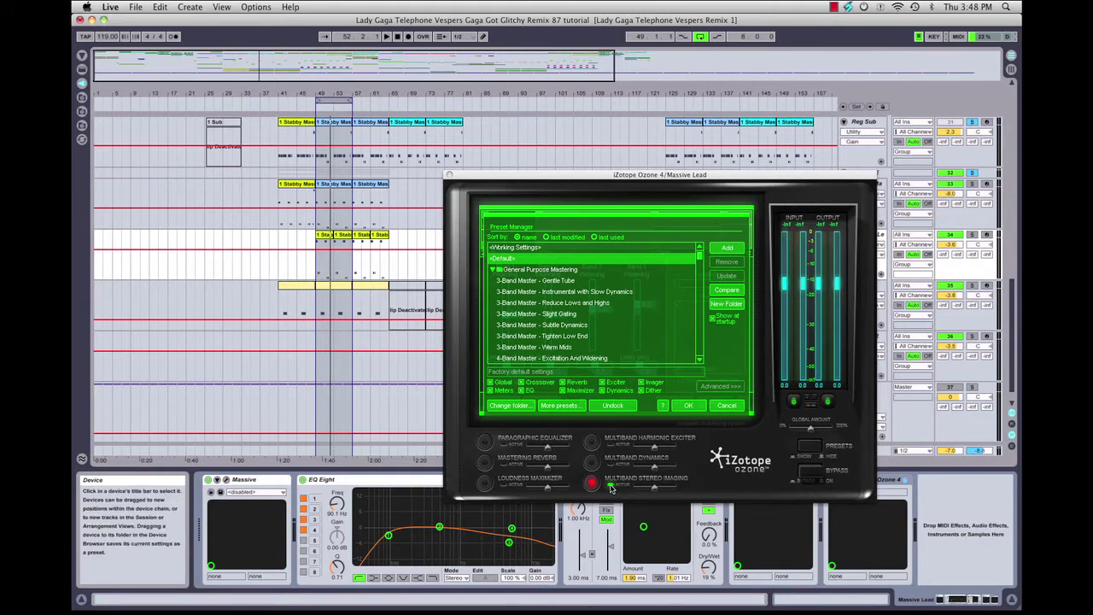
left_click(697, 407)
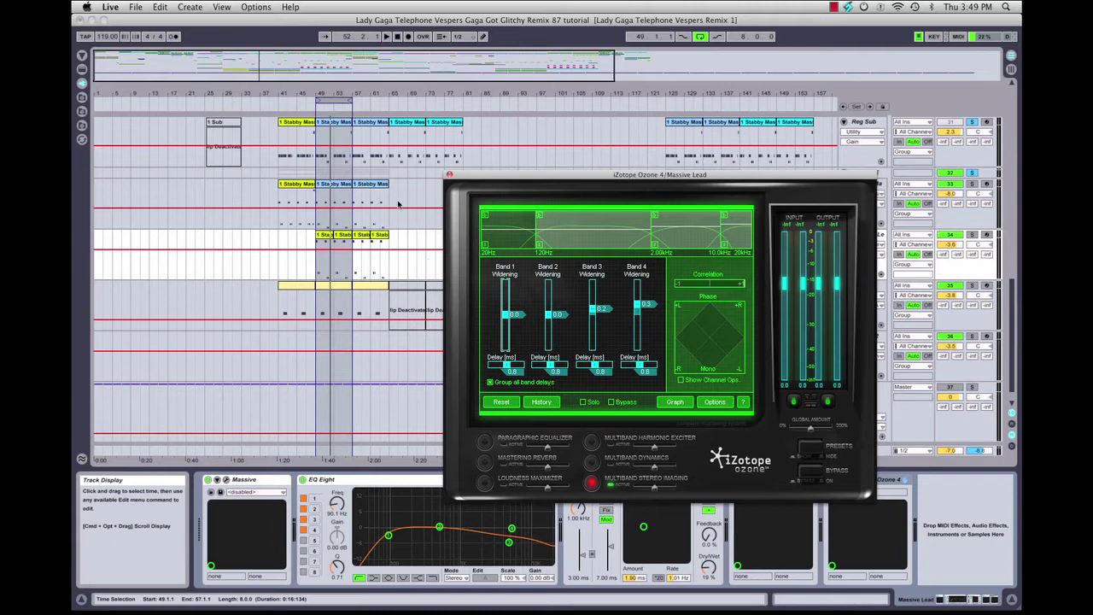
left_click(450, 175)
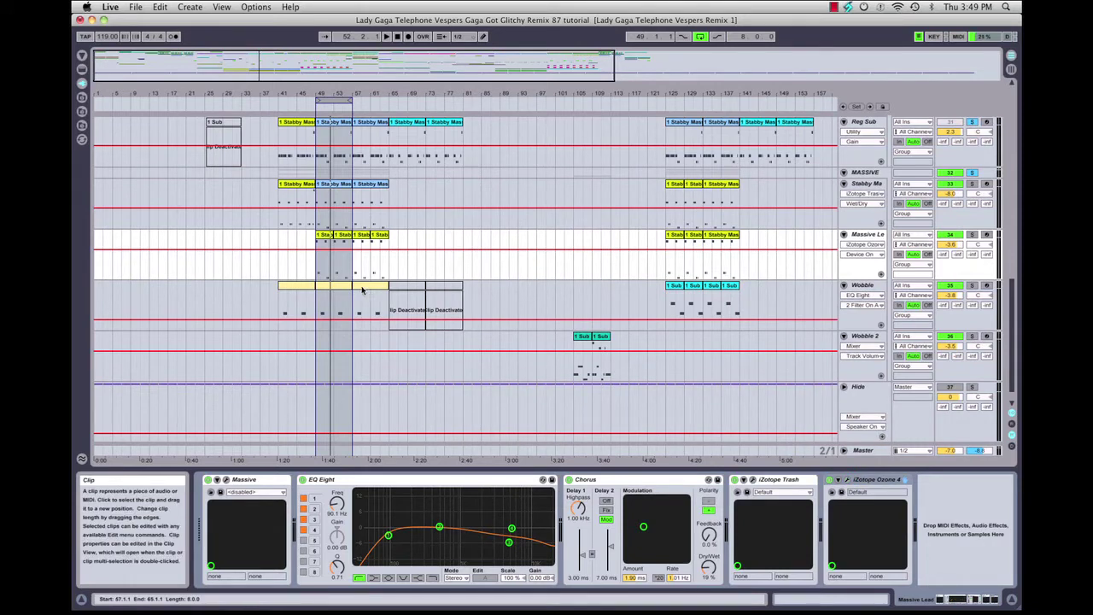
Move the eight-bar loop to start at bar 41 and open the Massive synth on the Wobble track
left_click(299, 299)
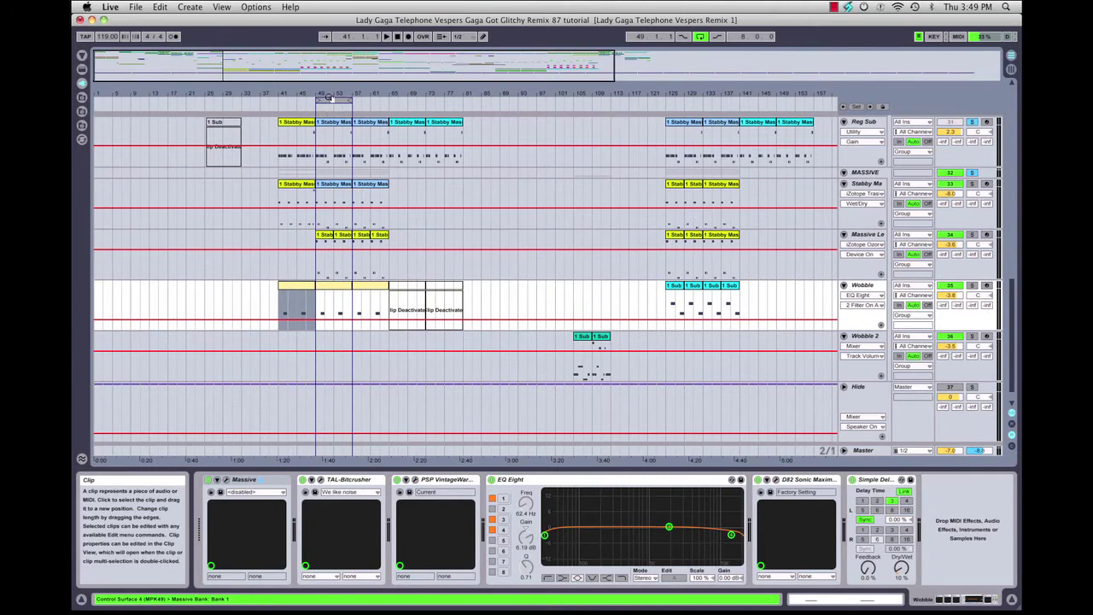
left_click_drag(337, 102, 299, 103)
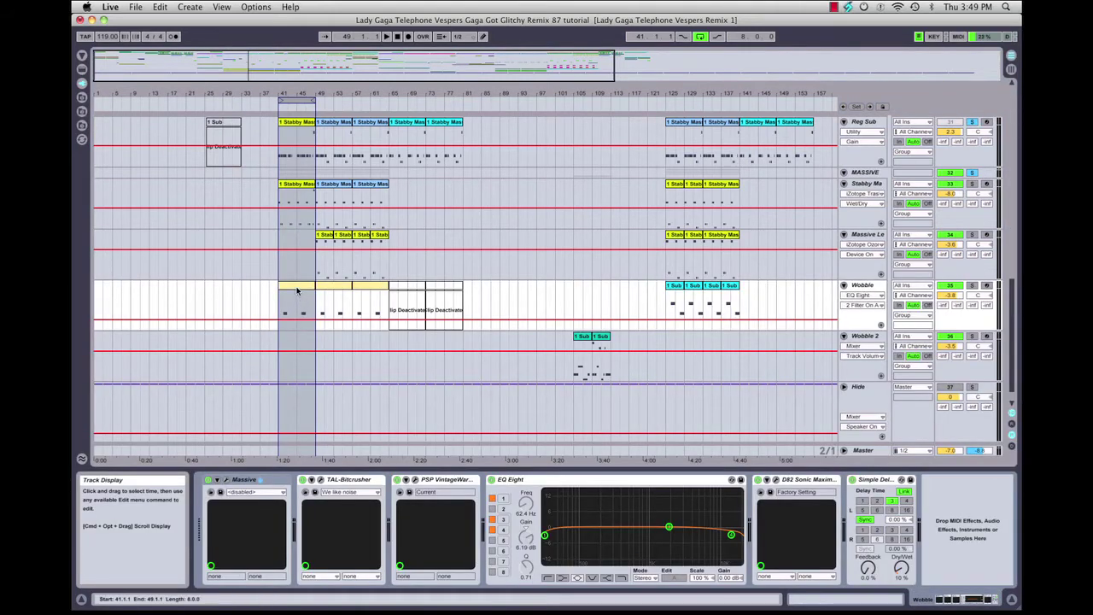
left_click(297, 290)
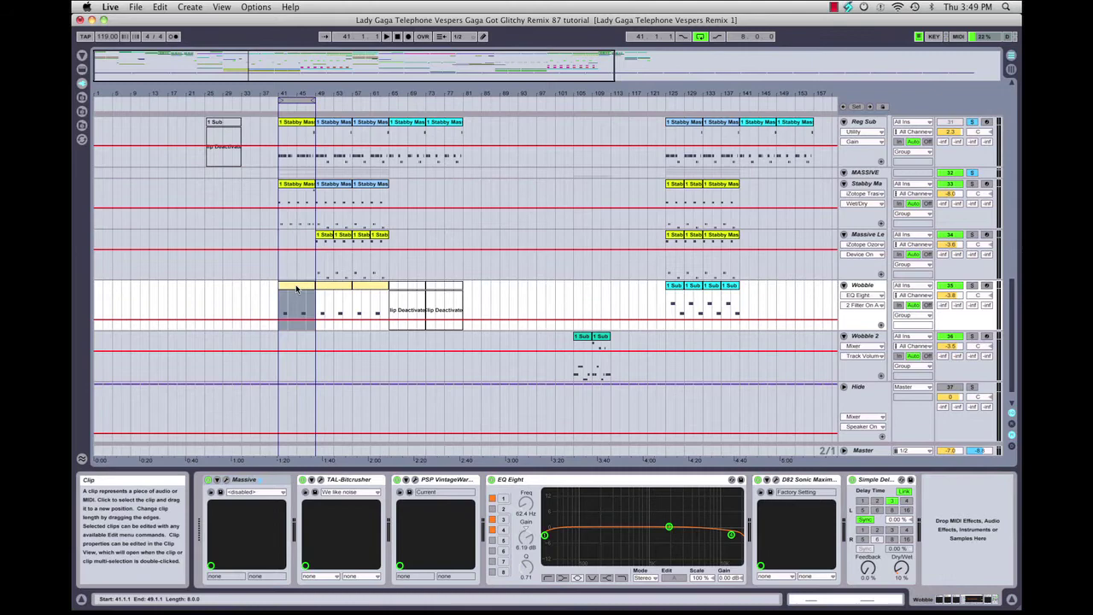
left_click(227, 483)
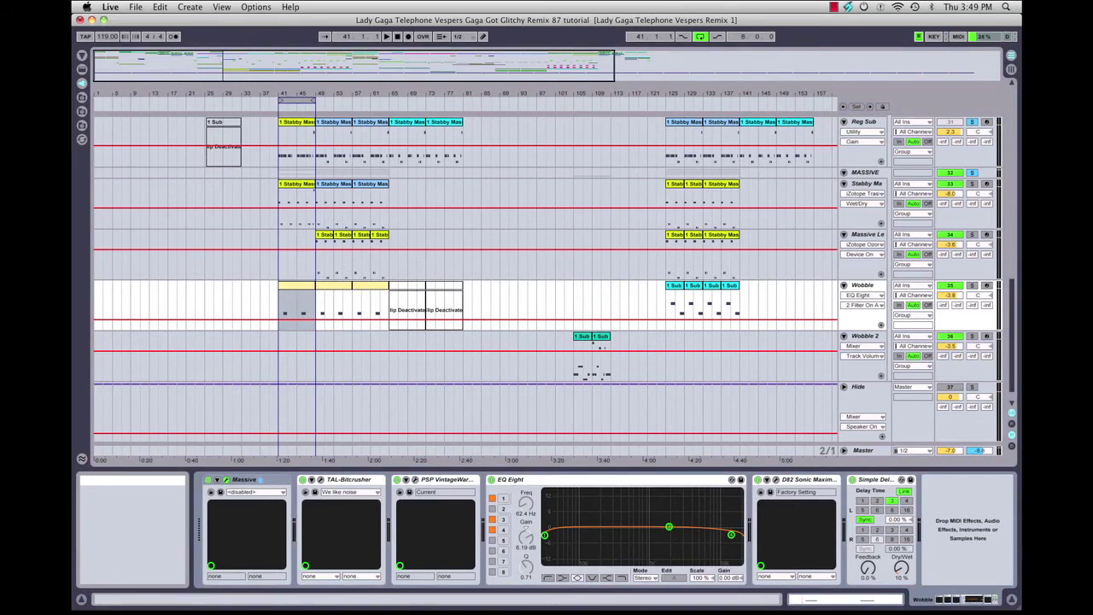
left_click(221, 492)
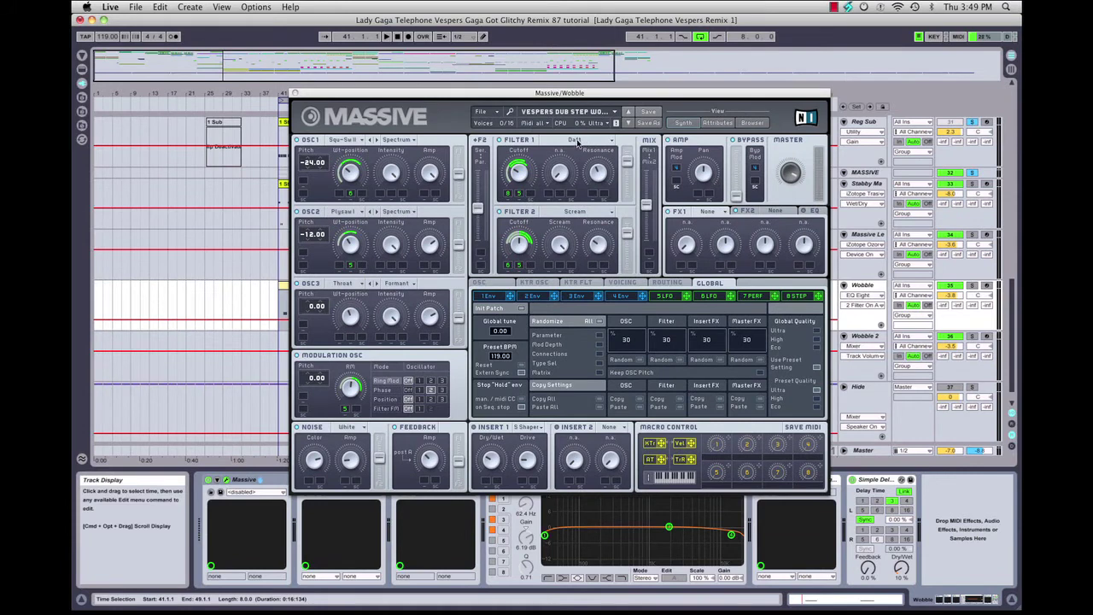
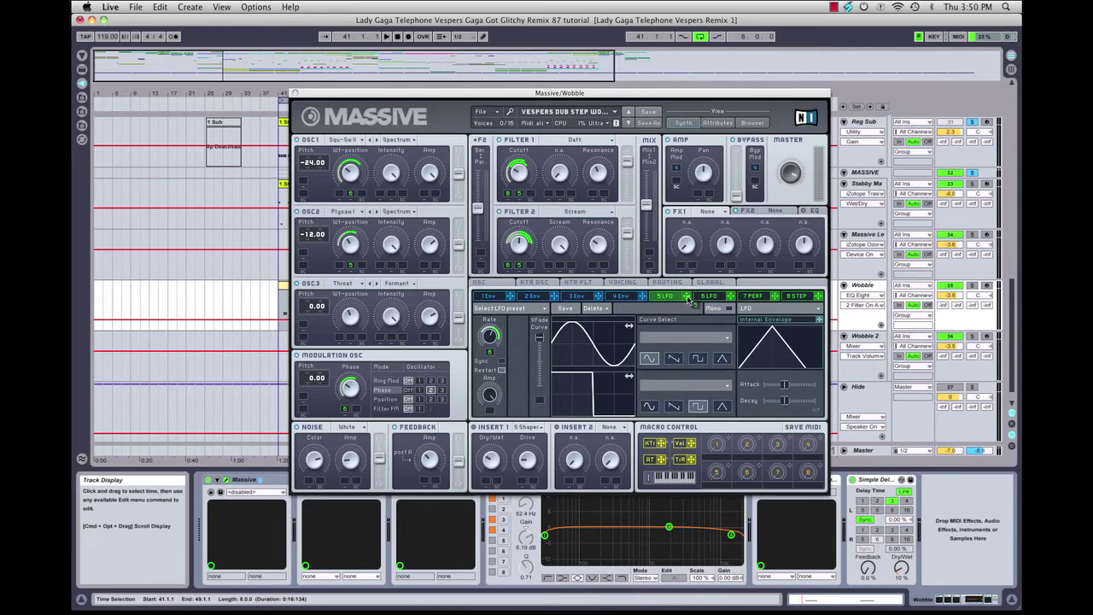
Demonstrate assigning LFO 5 to oscillator 3's wavetable position in Massive and remove that modulation again
left_click_drag(688, 301, 343, 304)
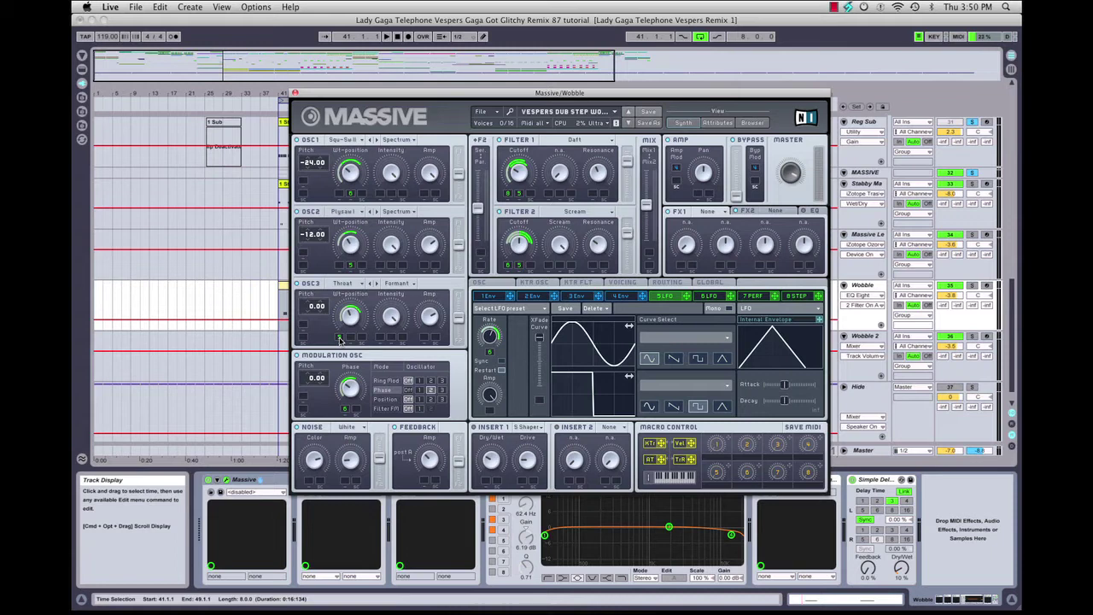
right_click(340, 341)
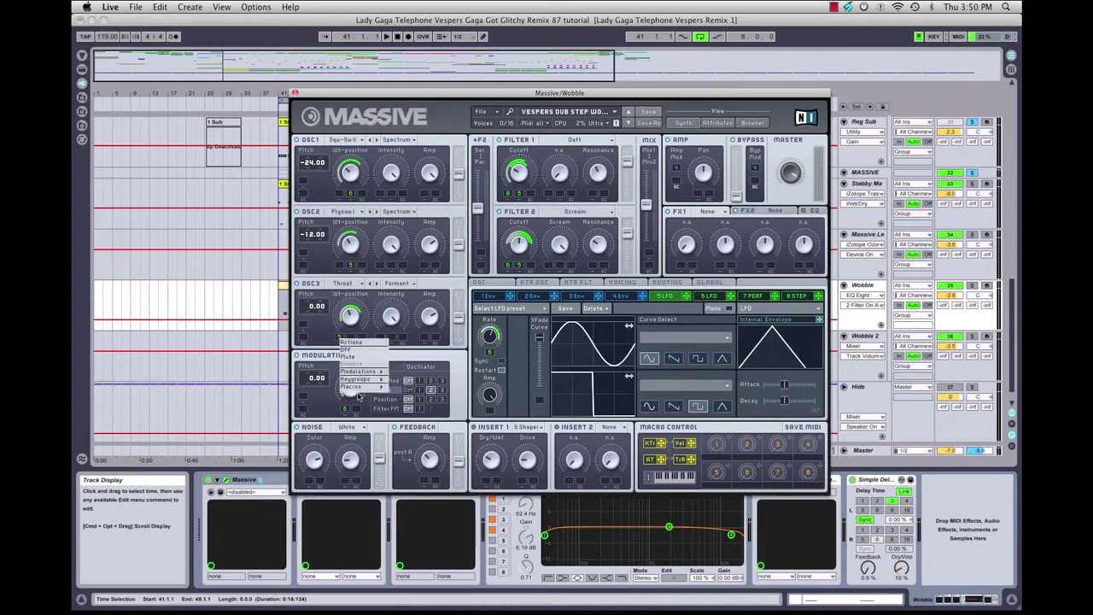
left_click(357, 357)
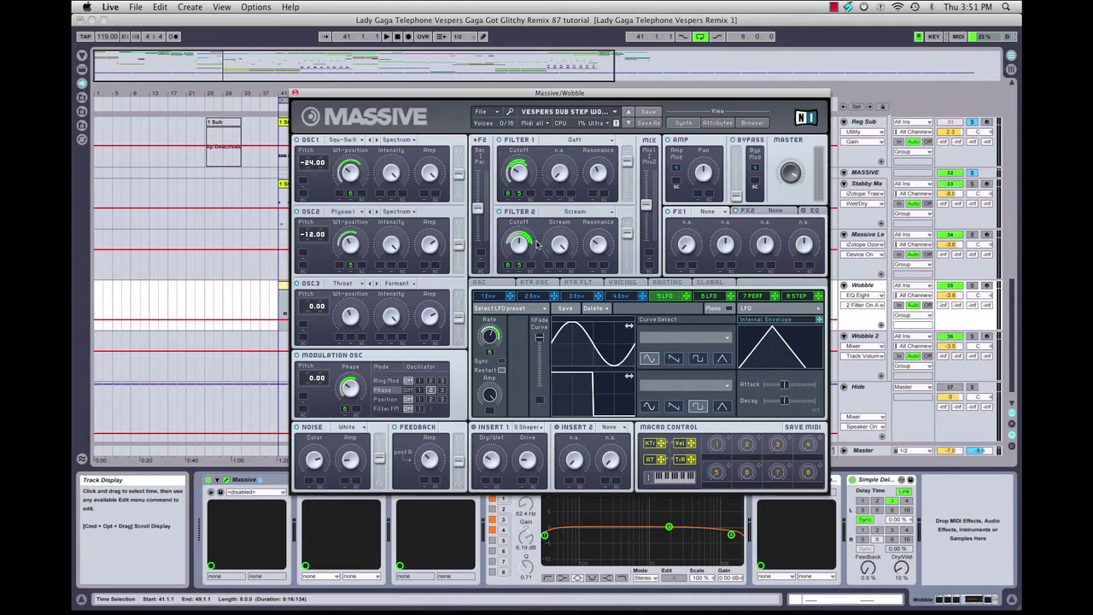
Compare the LFO 5 and LFO 6 settings of the Wobble patch, including rate, curves and crossfade
left_click(713, 296)
left_click(665, 296)
left_click(712, 296)
left_click(667, 298)
left_click(709, 297)
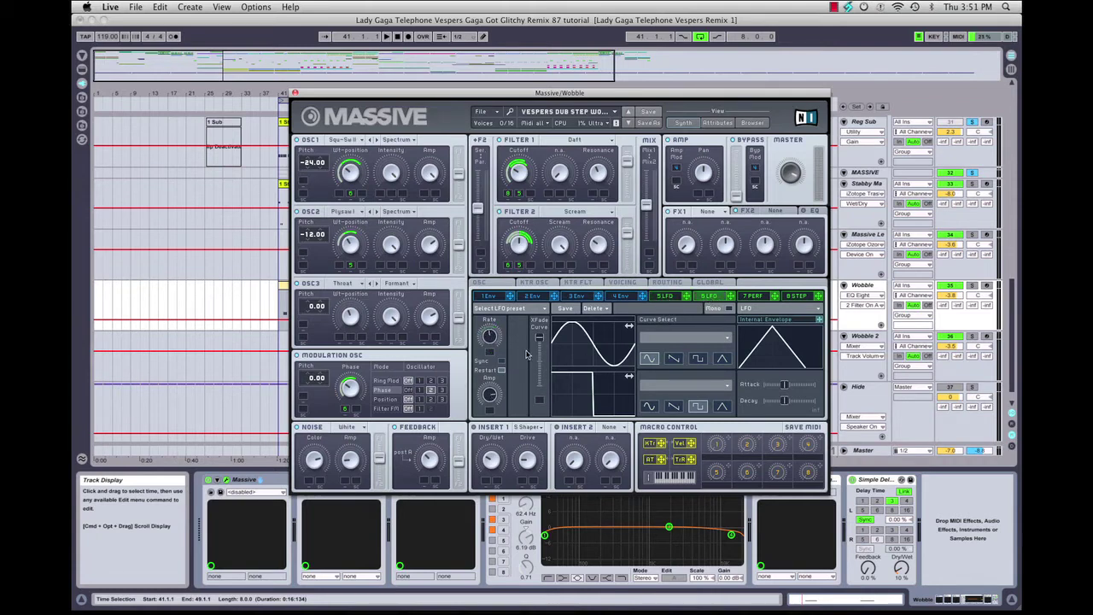
left_click(669, 297)
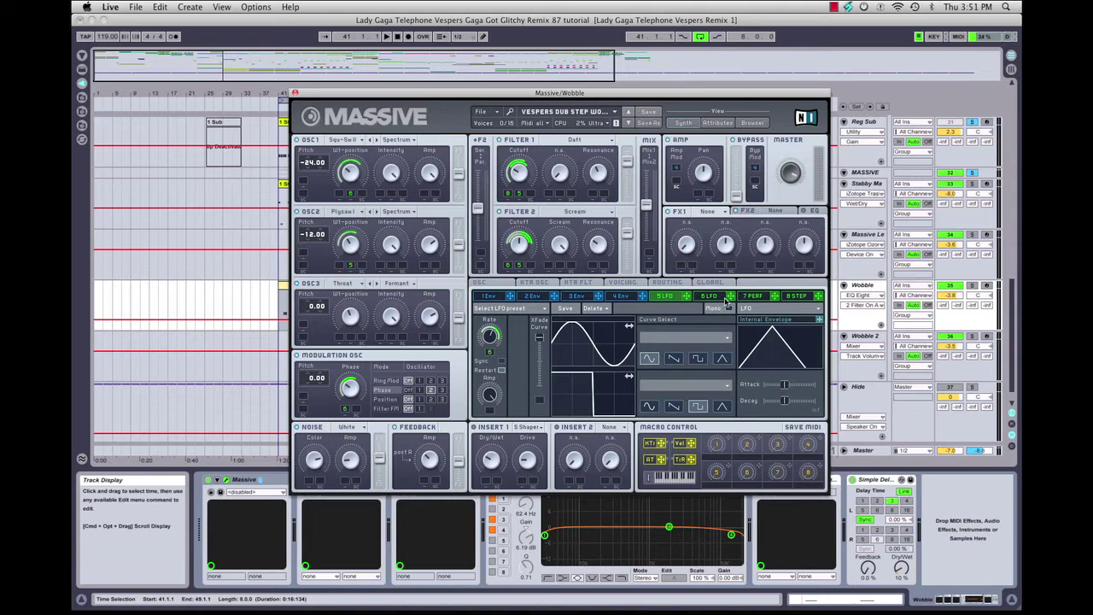
left_click(720, 297)
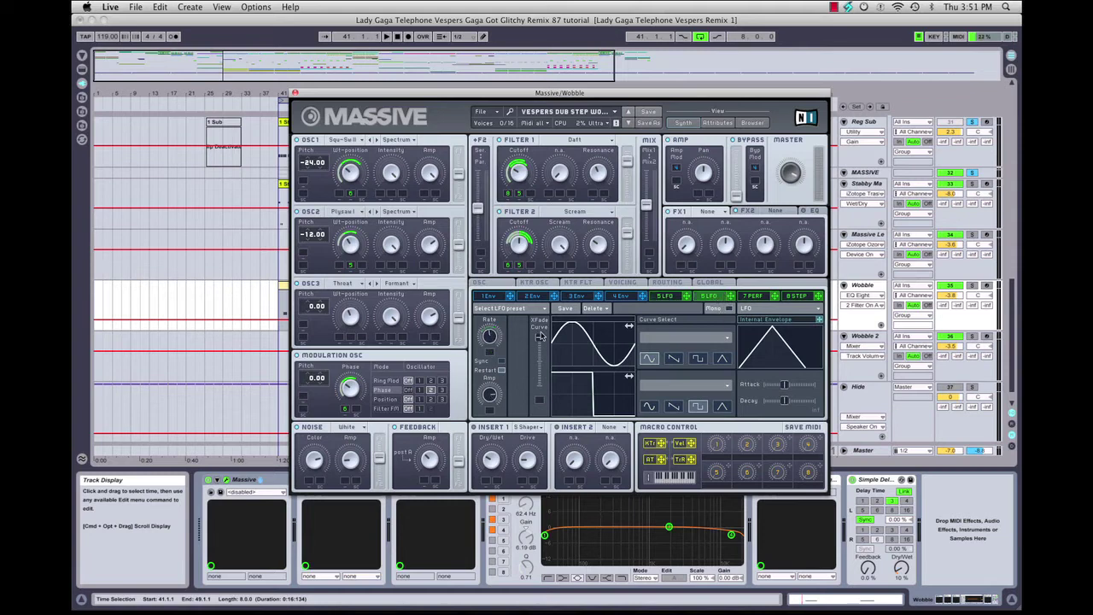
left_click(669, 297)
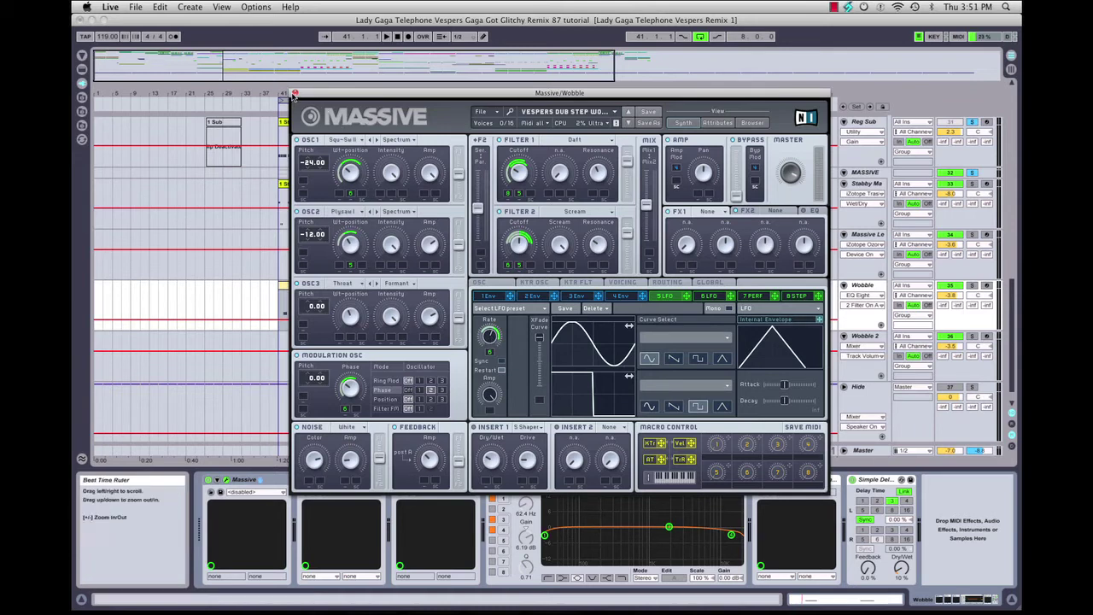
Close the Wobble track's Massive window and audition the loop from bar 41
left_click(295, 94)
key("space")
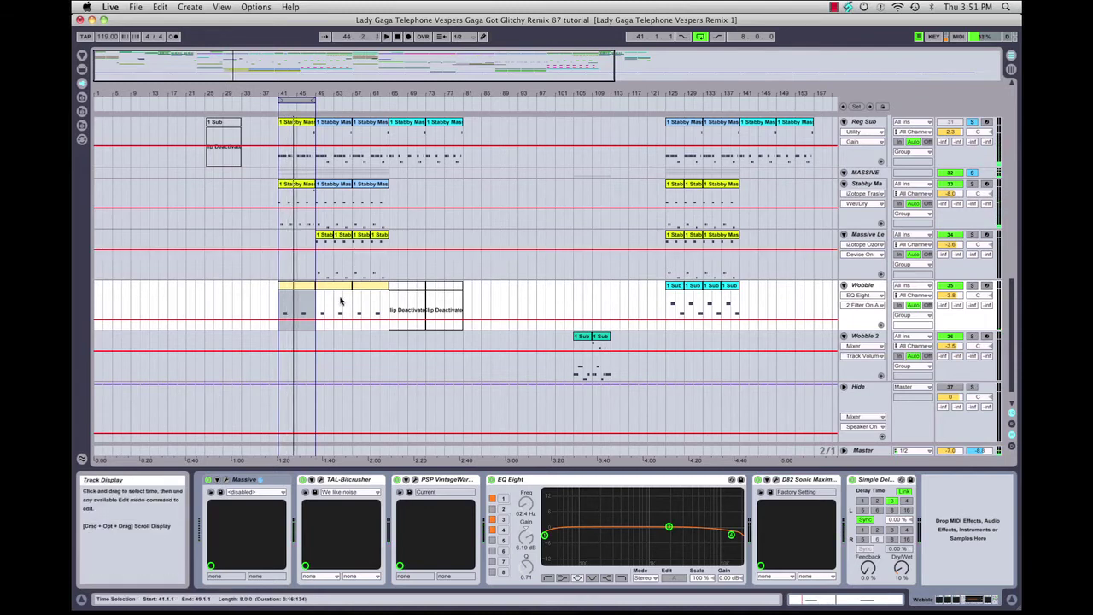
key("space")
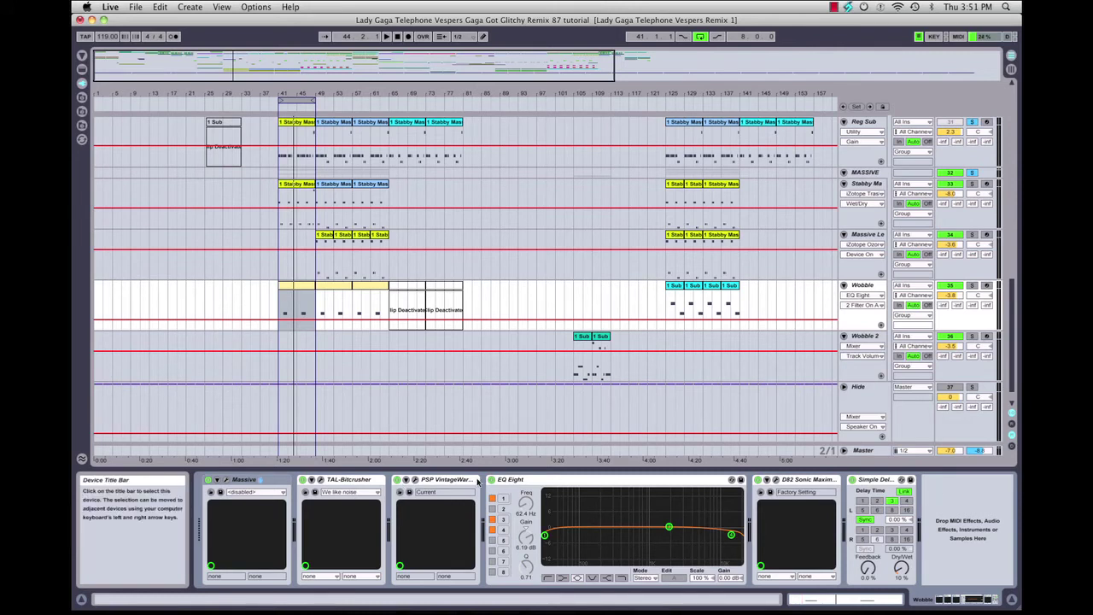
Open TAL-Bitcrusher on the Wobble track, examine its settings and close it
left_click(352, 482)
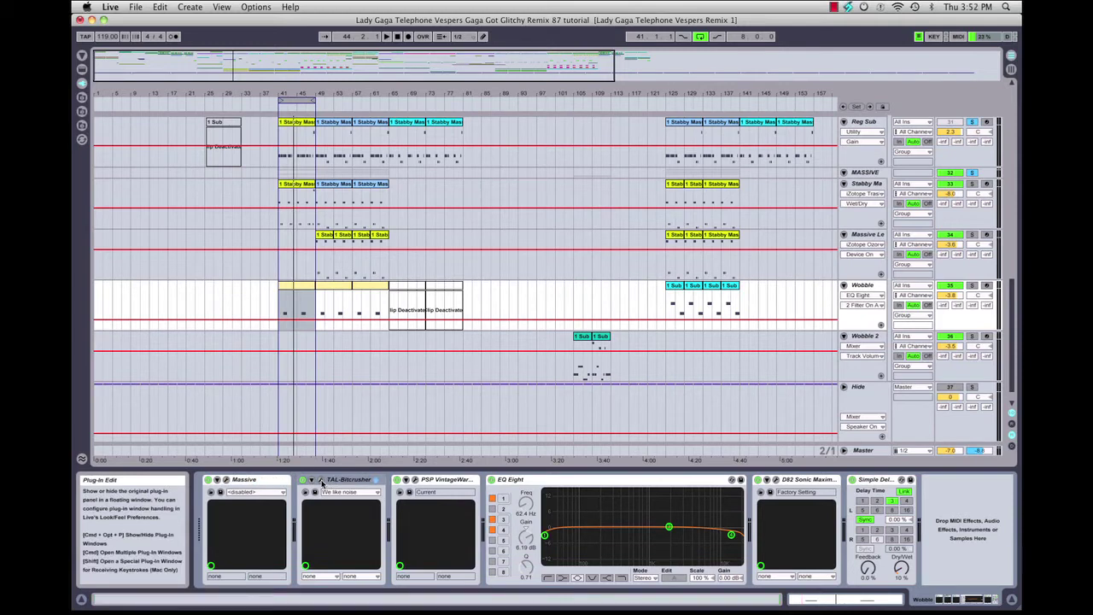
left_click(321, 482)
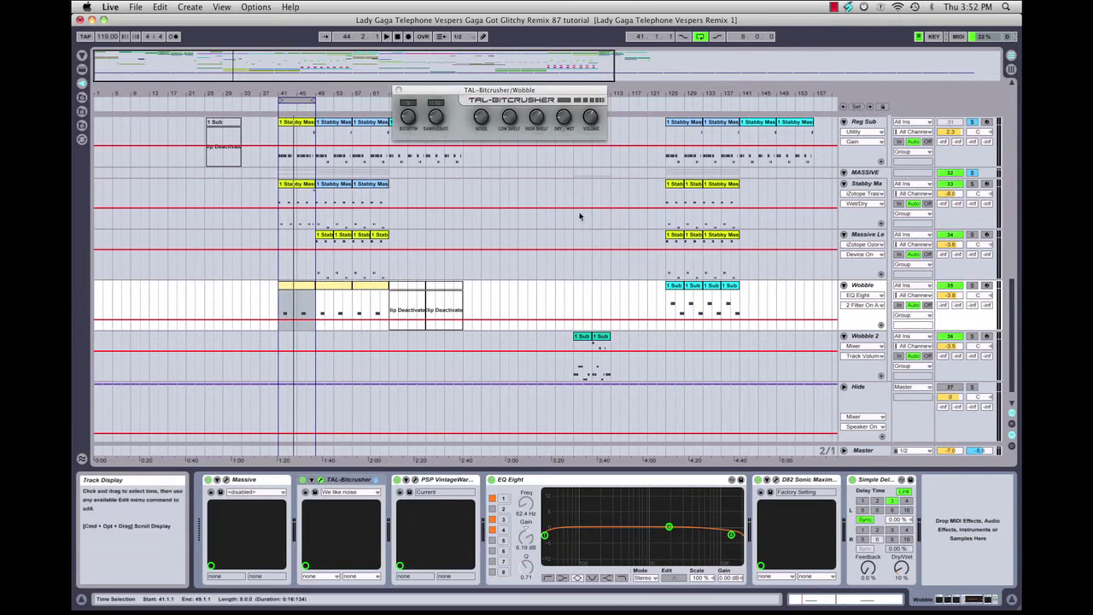
left_click_drag(504, 90, 473, 224)
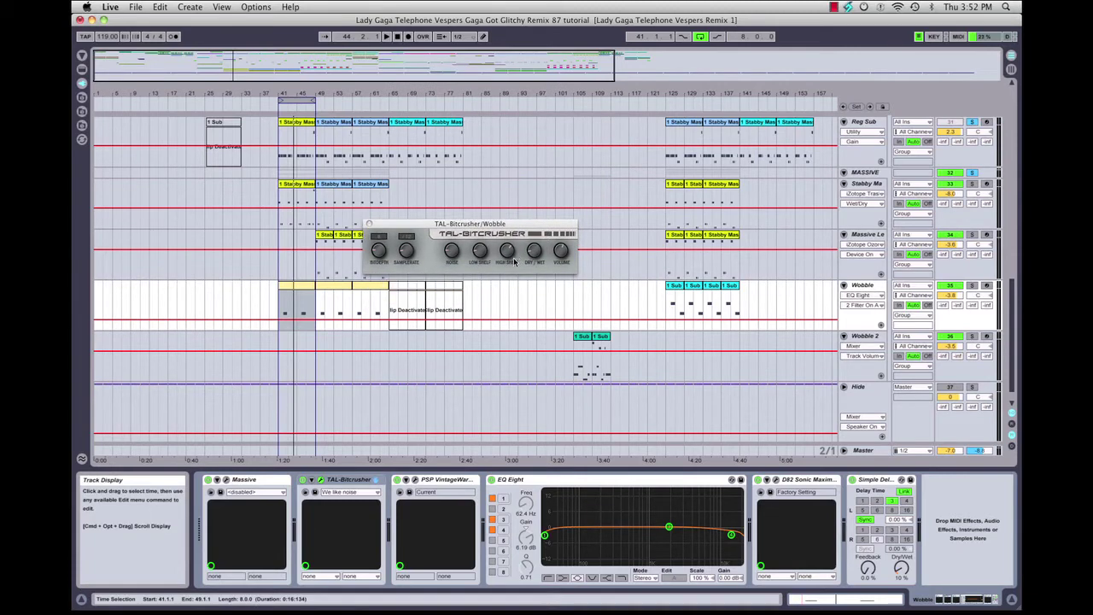
left_click(369, 226)
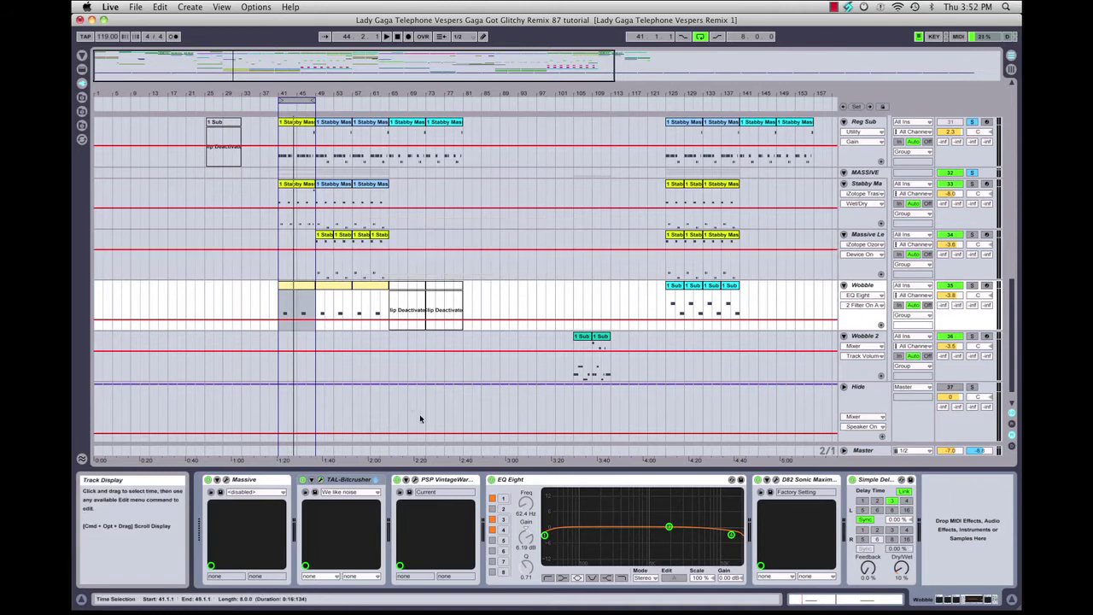
Examine the PSP VintageWarmer settings on the Wobble track, close the plug-in and inspect the low-end point of the EQ Eight curve
left_click(417, 483)
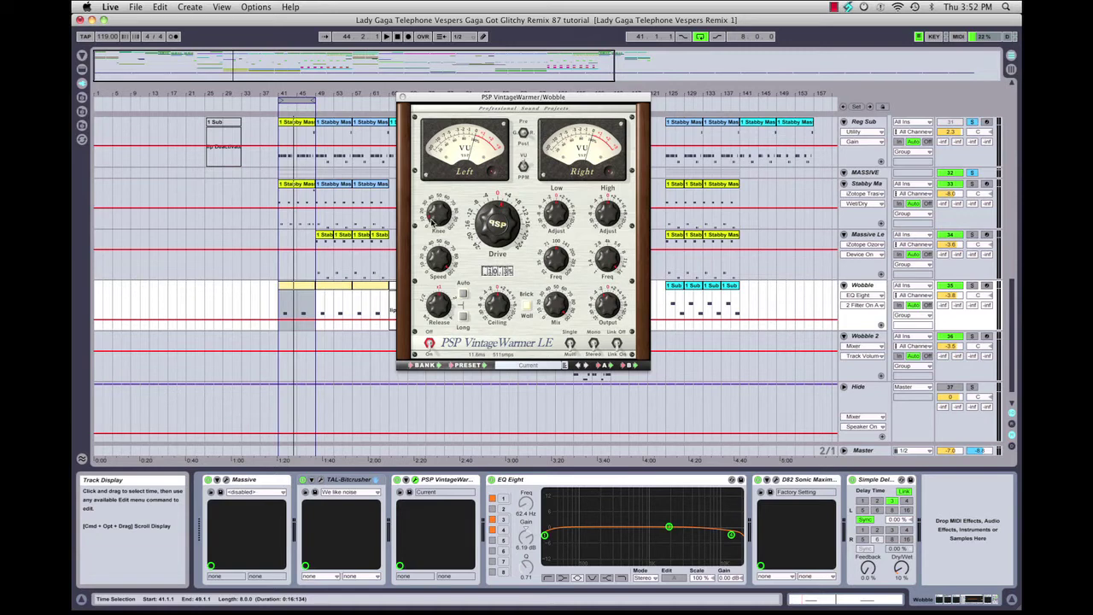
left_click_drag(433, 214, 433, 212)
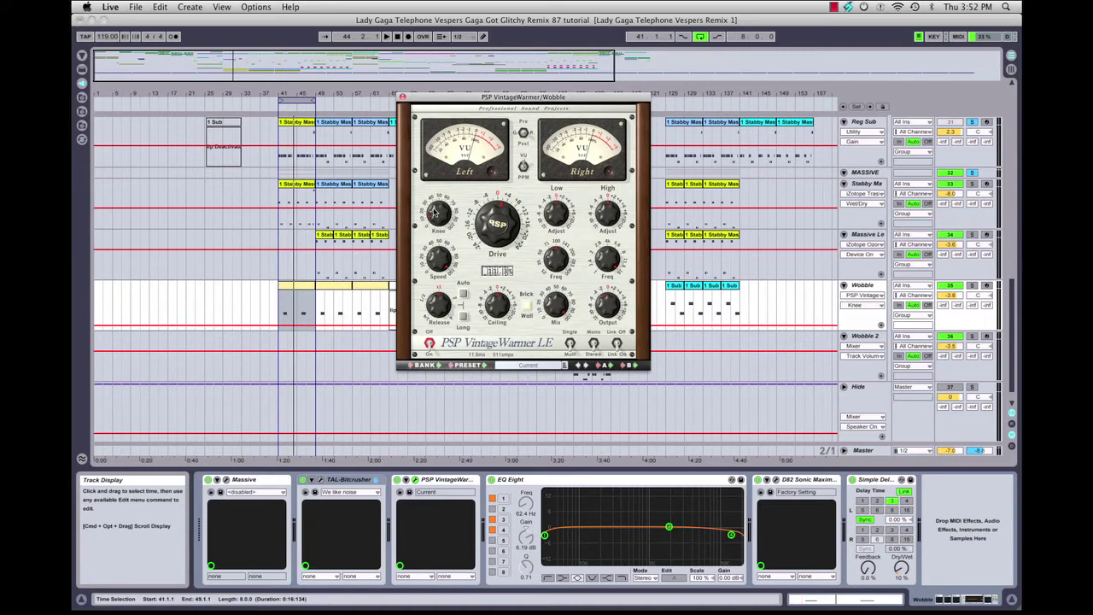
left_click(402, 96)
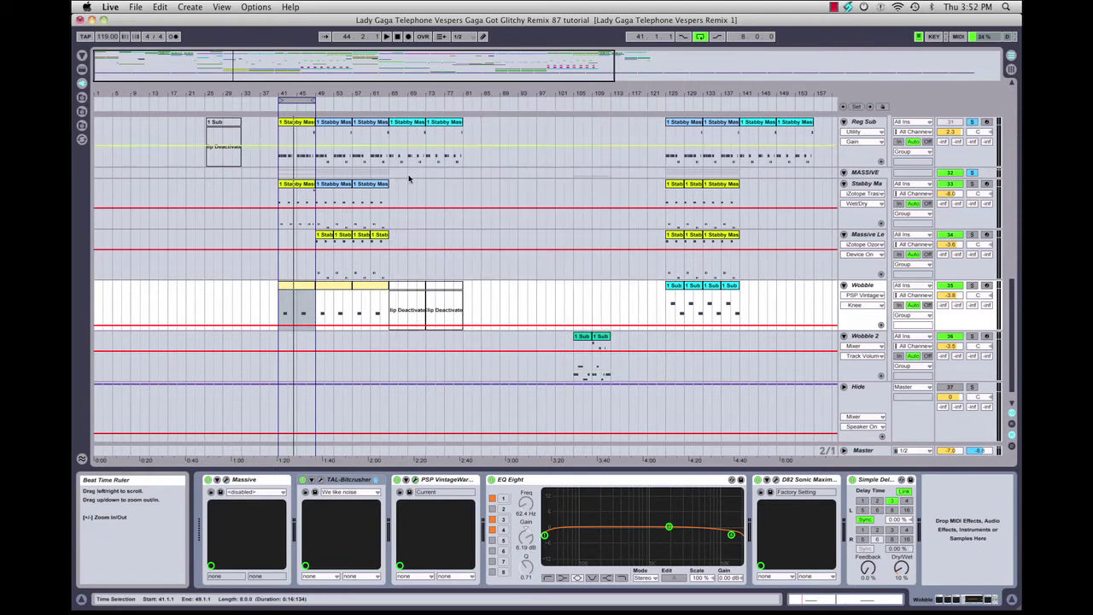
left_click(544, 535)
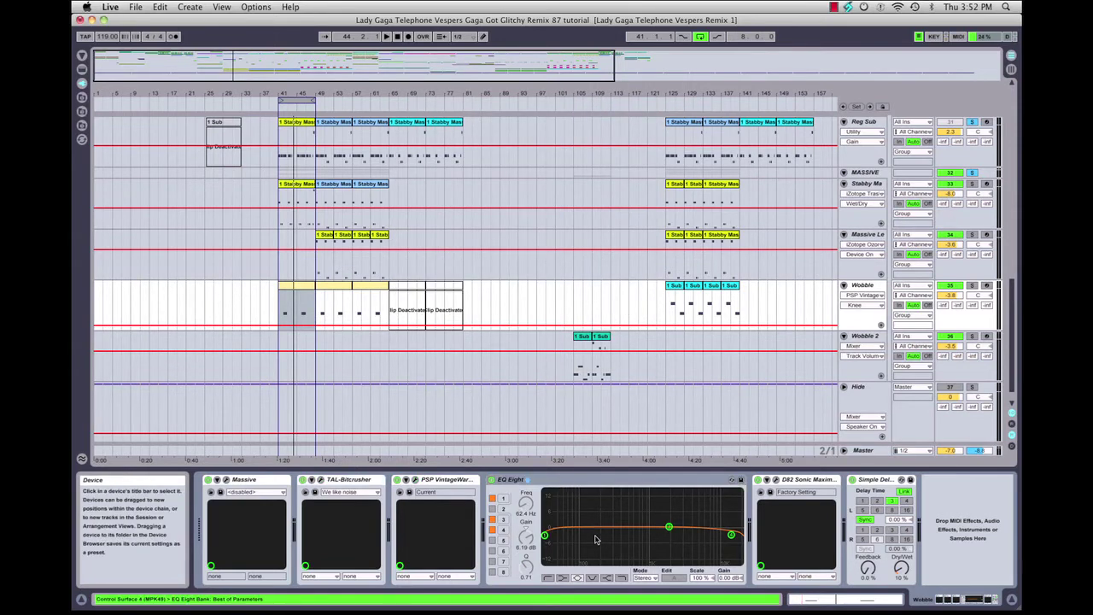
Inspect the lowest and highest points of the Wobble track's EQ Eight curve, and examine the D82 Sonic Maximizer settings before closing that plug-in
double_click(545, 535)
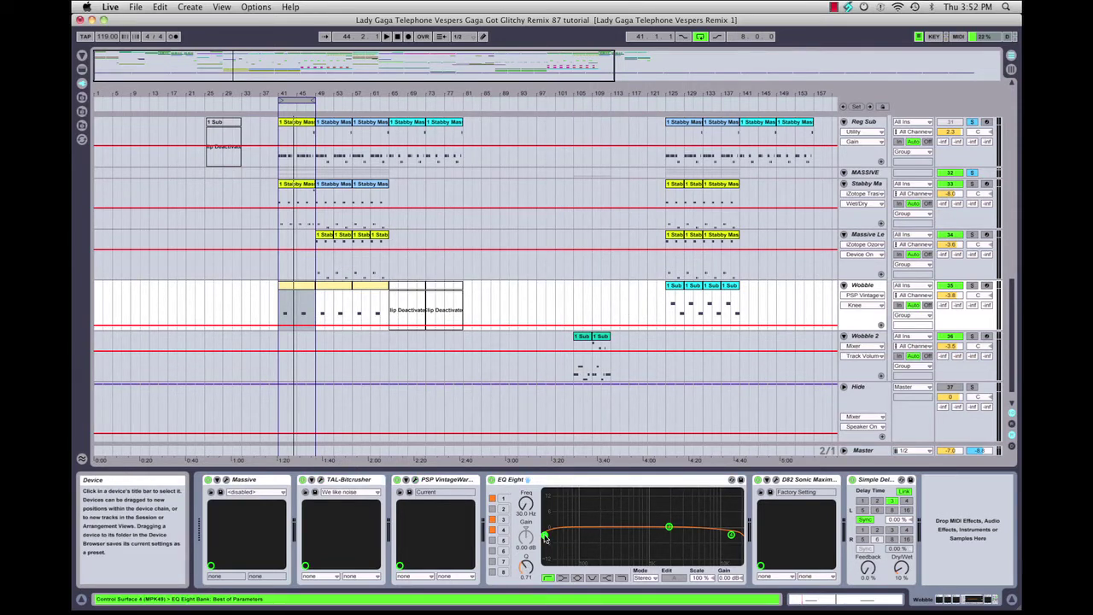
left_click(731, 535)
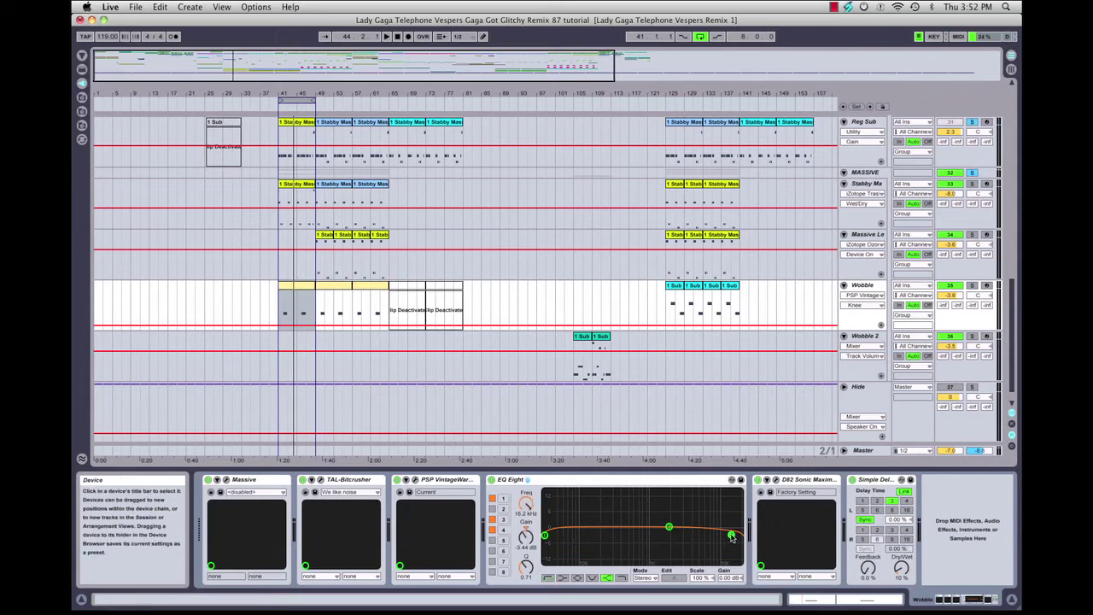
left_click(769, 492)
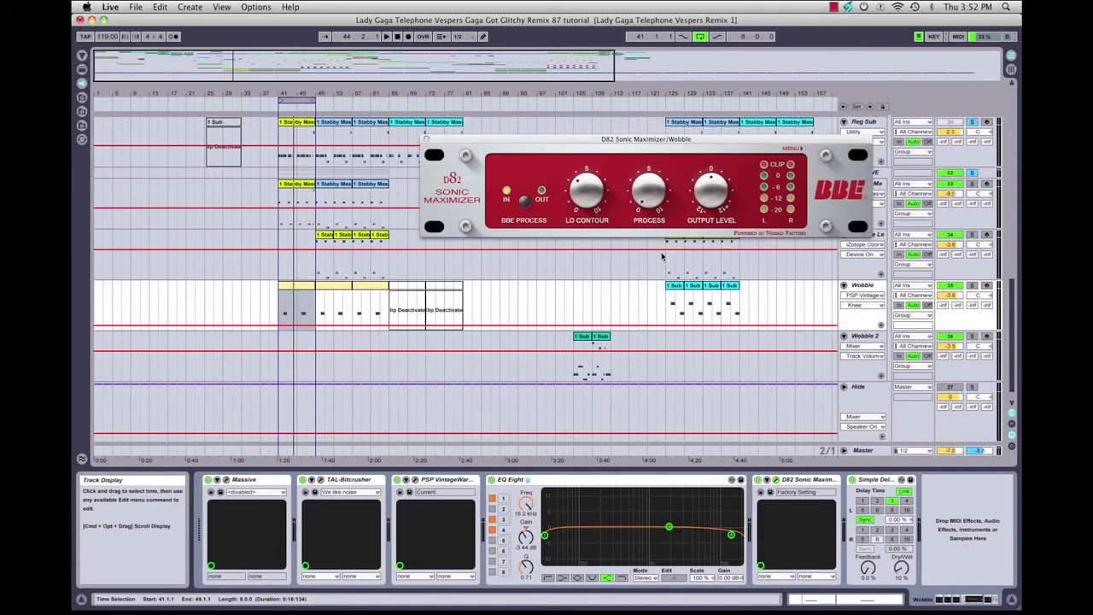
left_click_drag(631, 141, 510, 196)
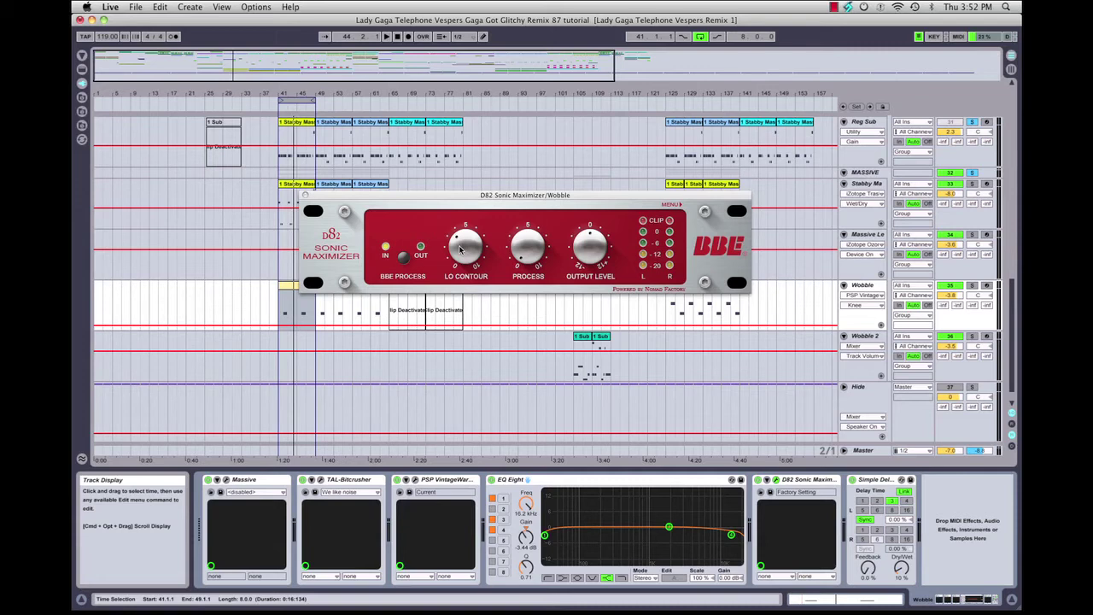
left_click(305, 194)
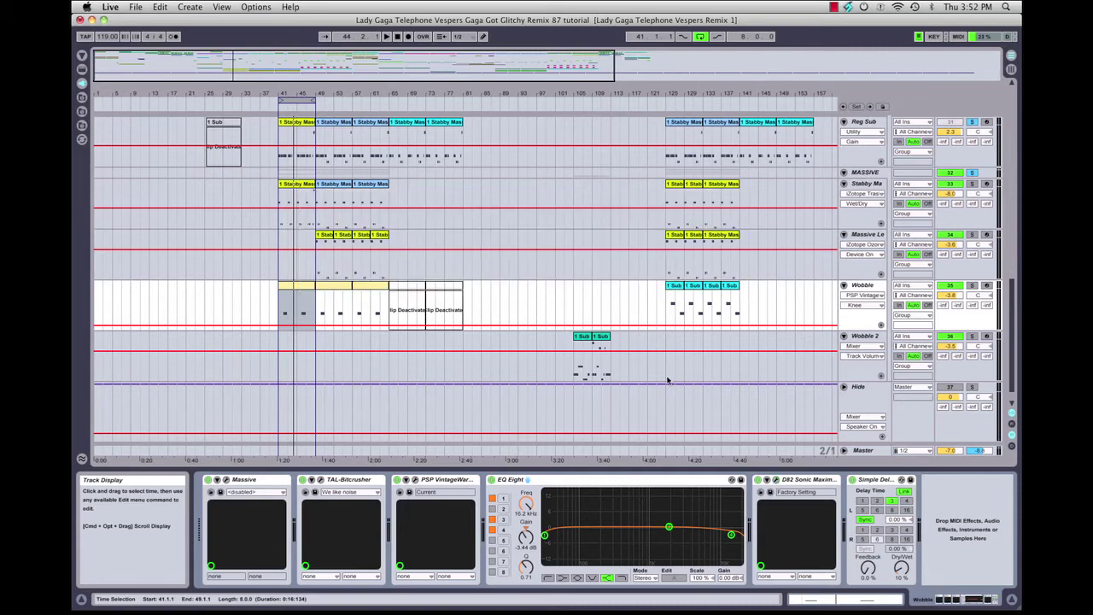
Inspect the Simple Delay on the Wobble track and audition the soloed track from bar 41
left_click(877, 482)
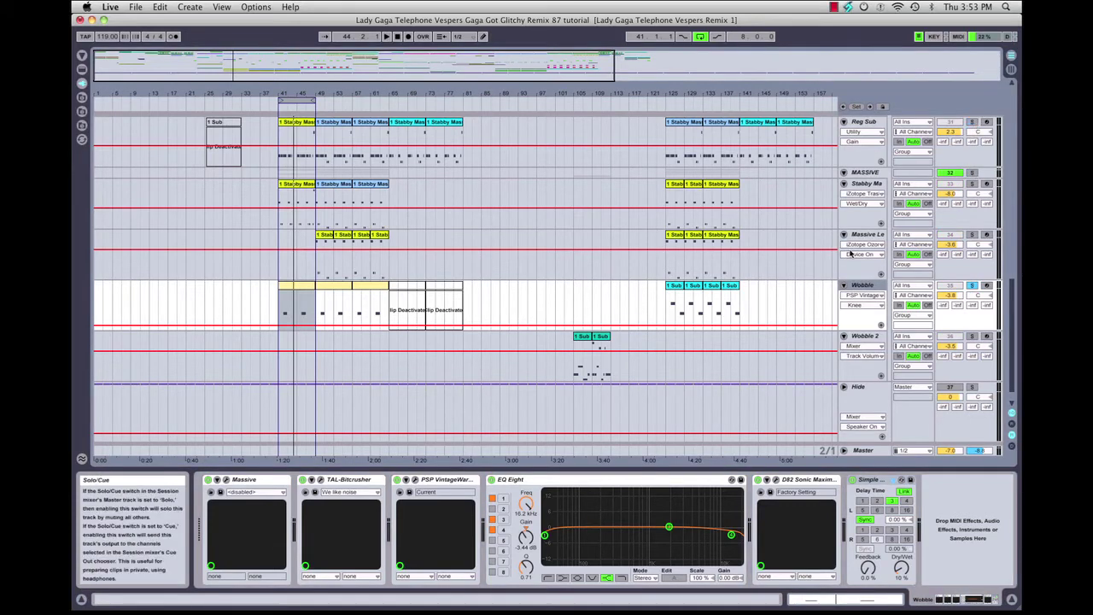
left_click(277, 107)
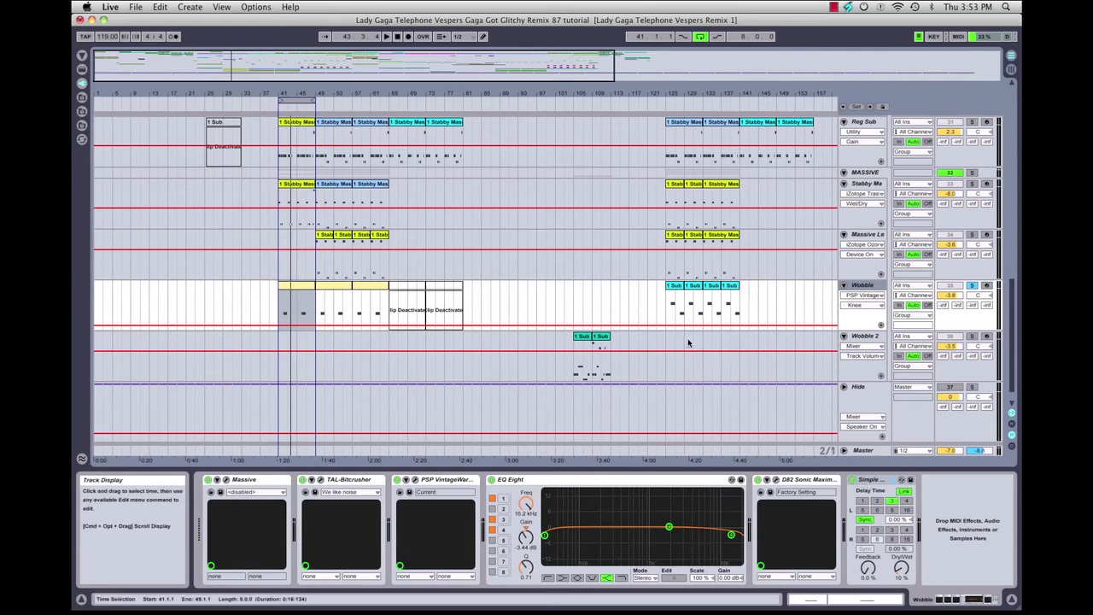
Select the first clip on the Wobble 2 track, solo that track instead of Wobble and play it from bar 105
scroll(688, 339, "down", 1)
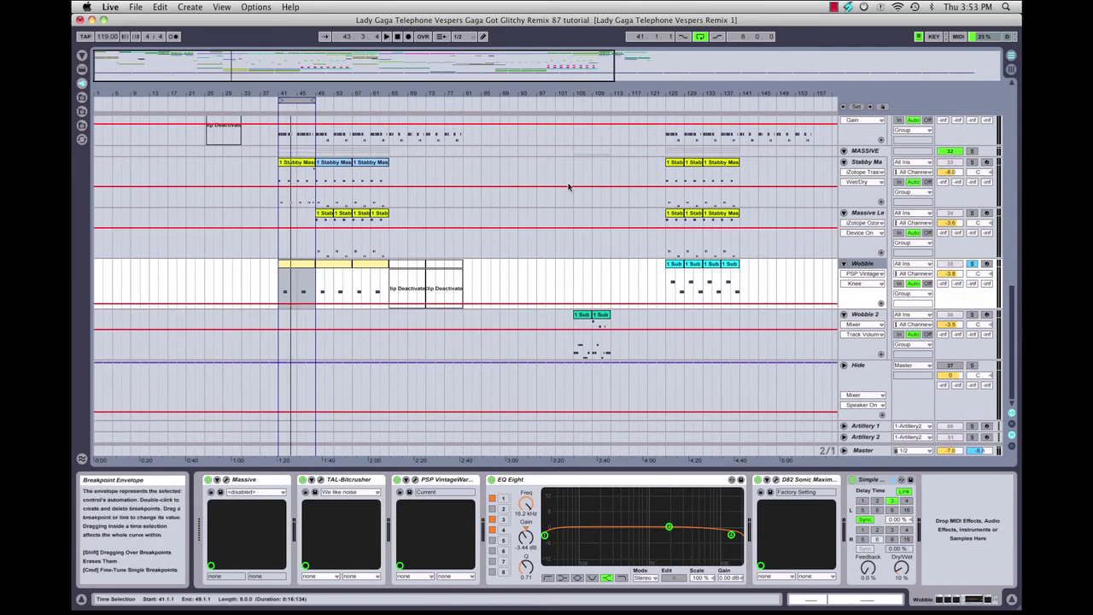
left_click(584, 318)
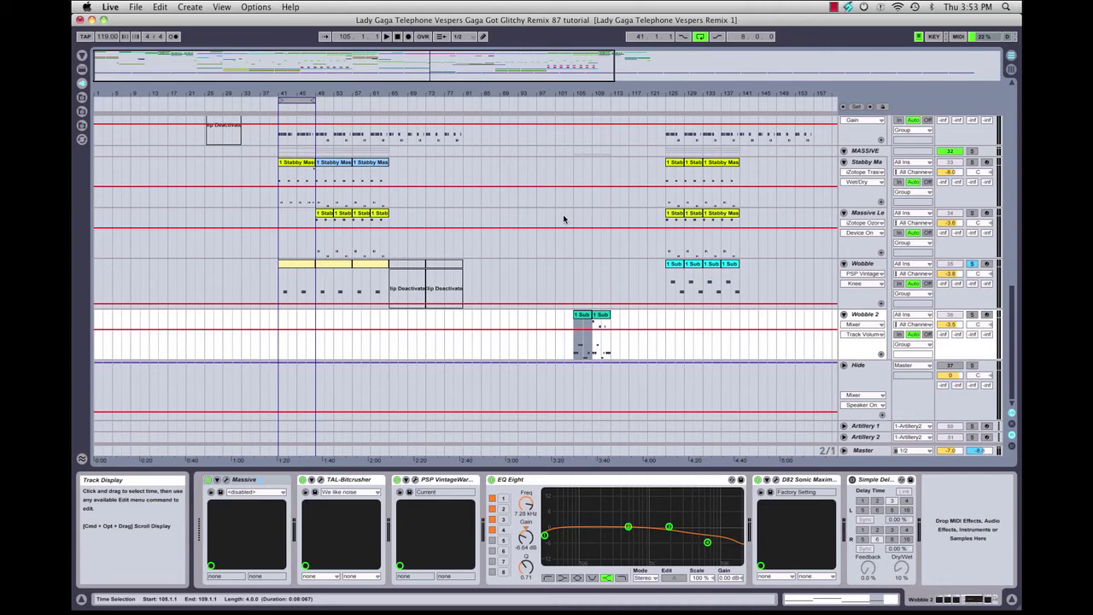
left_click(867, 268)
left_click(863, 317)
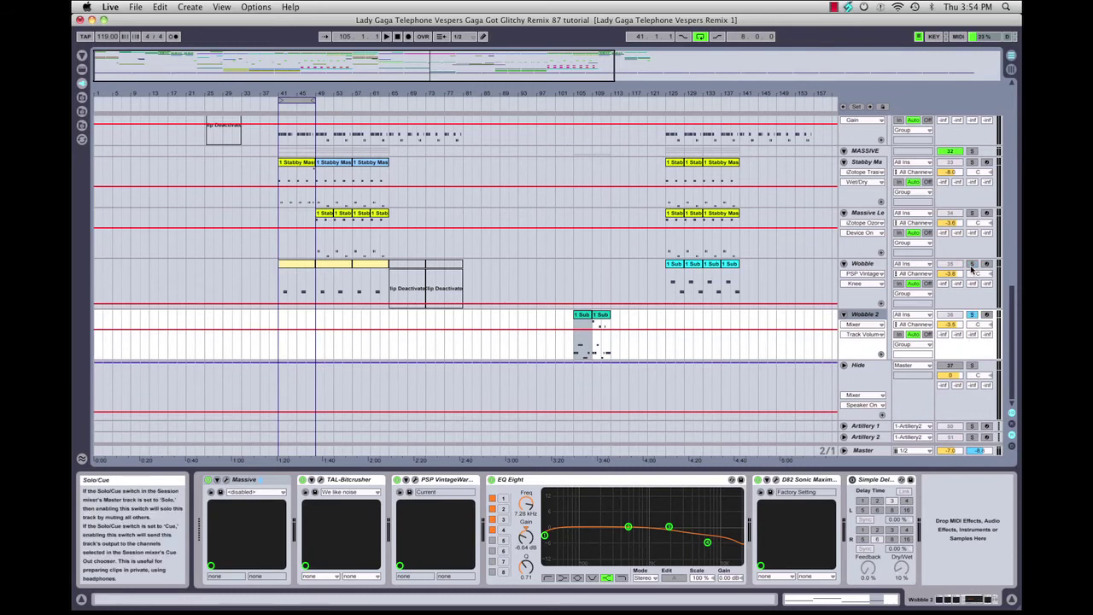
left_click(572, 102)
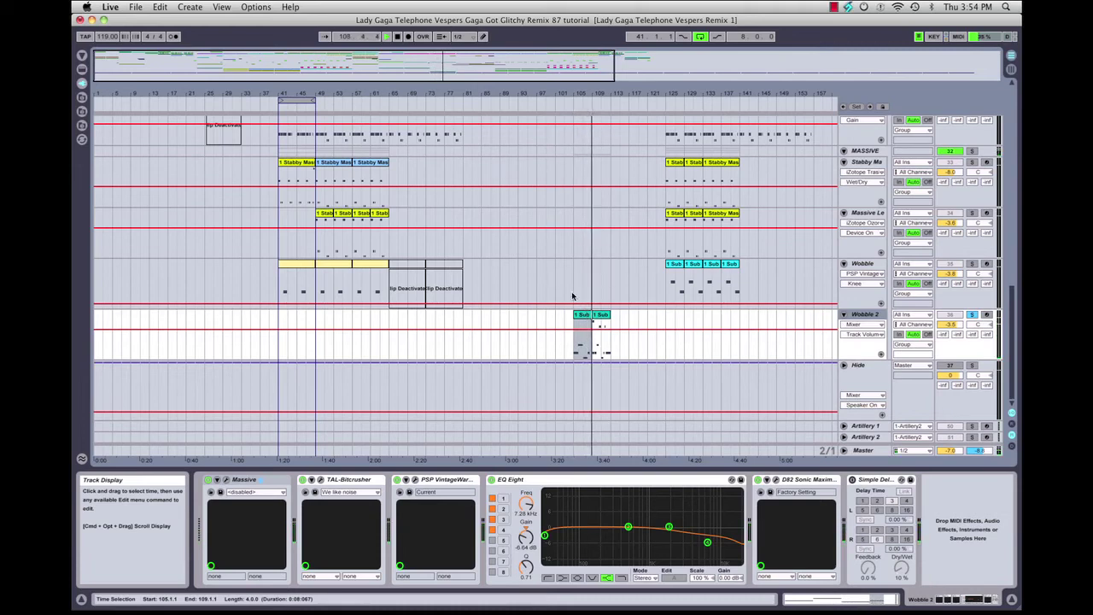
Open Massive on the Wobble 2 track, examine the patch's oscillator and filter settings and close the synth window
left_click(227, 480)
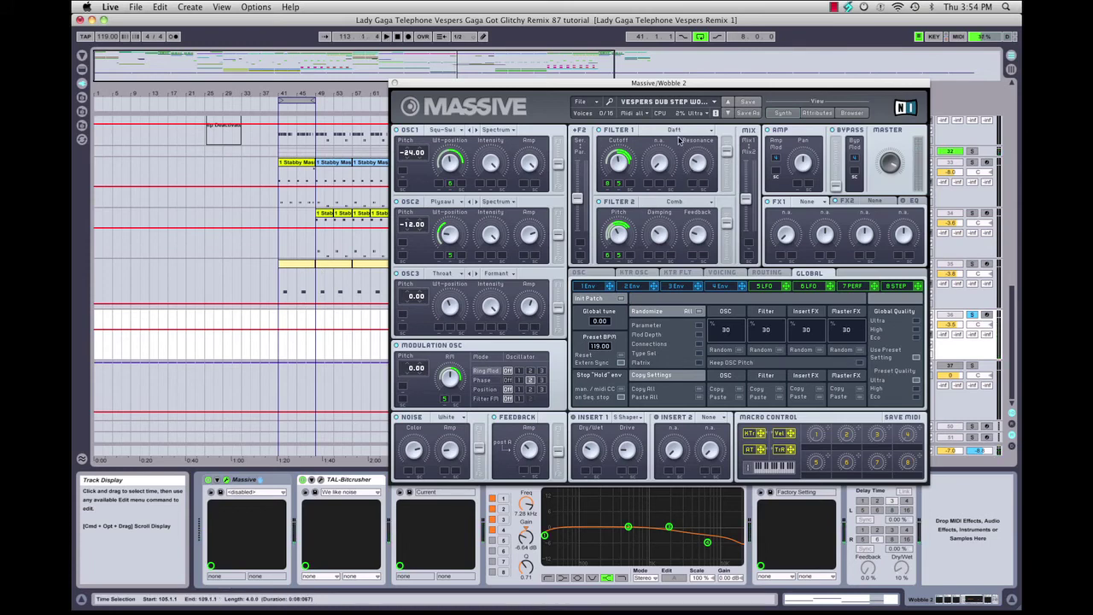
left_click_drag(676, 84, 578, 80)
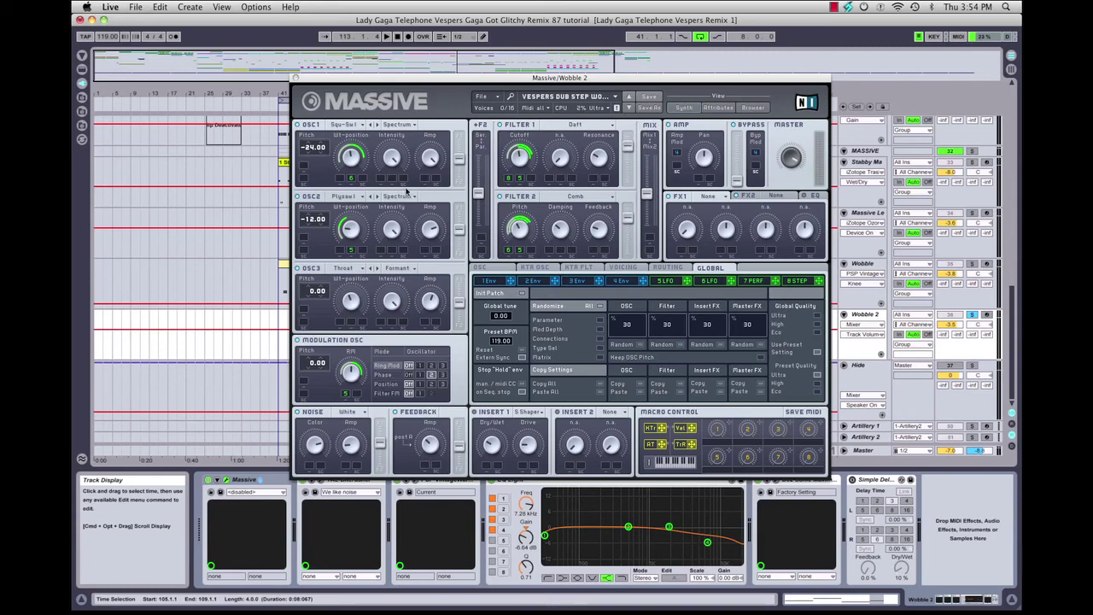
left_click(295, 77)
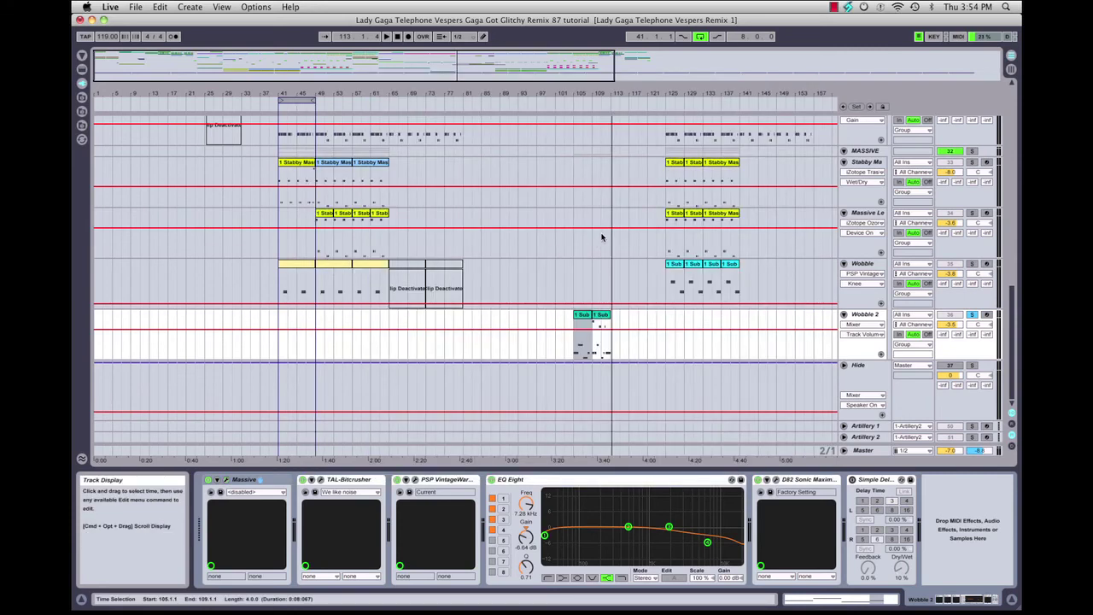